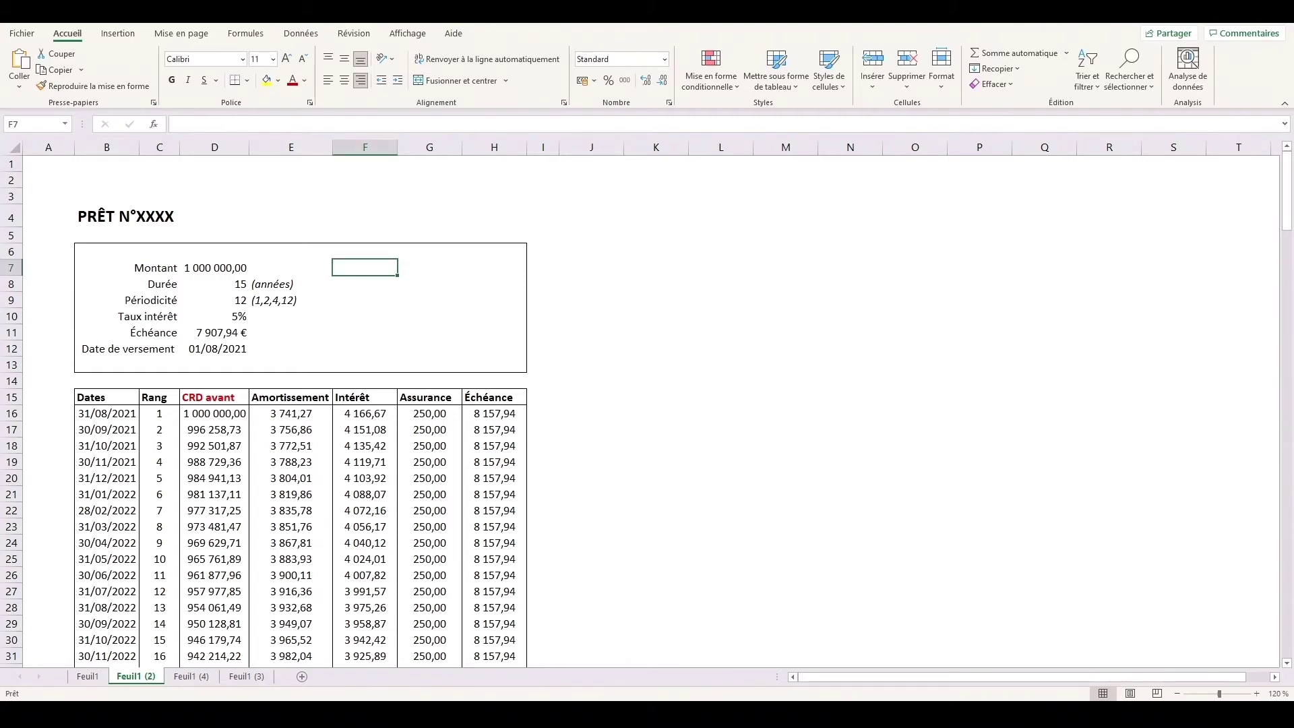
# - Label F7 "Frais de dossier" and calculate the fees in G7 as 0,5% of the loan amount in D7
pyautogui.write('Frais de dossier')
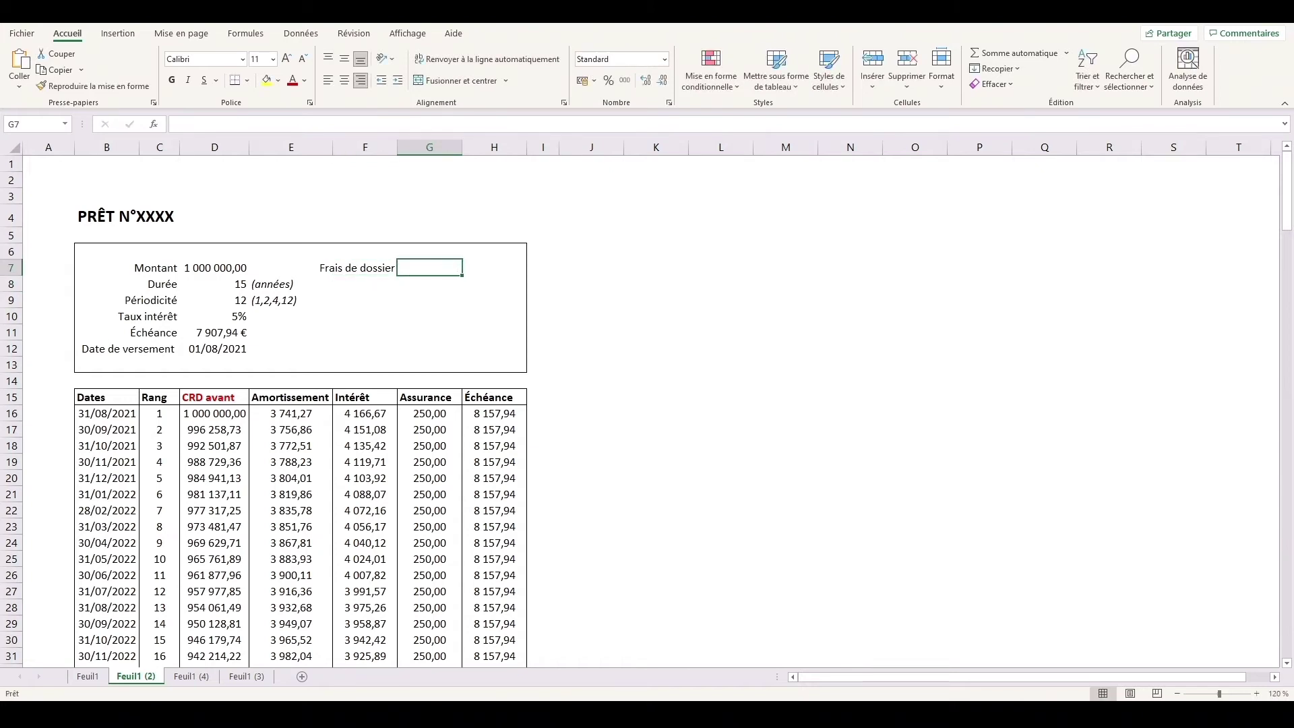
pyautogui.press('Tab')
pyautogui.write('=0,5%*')
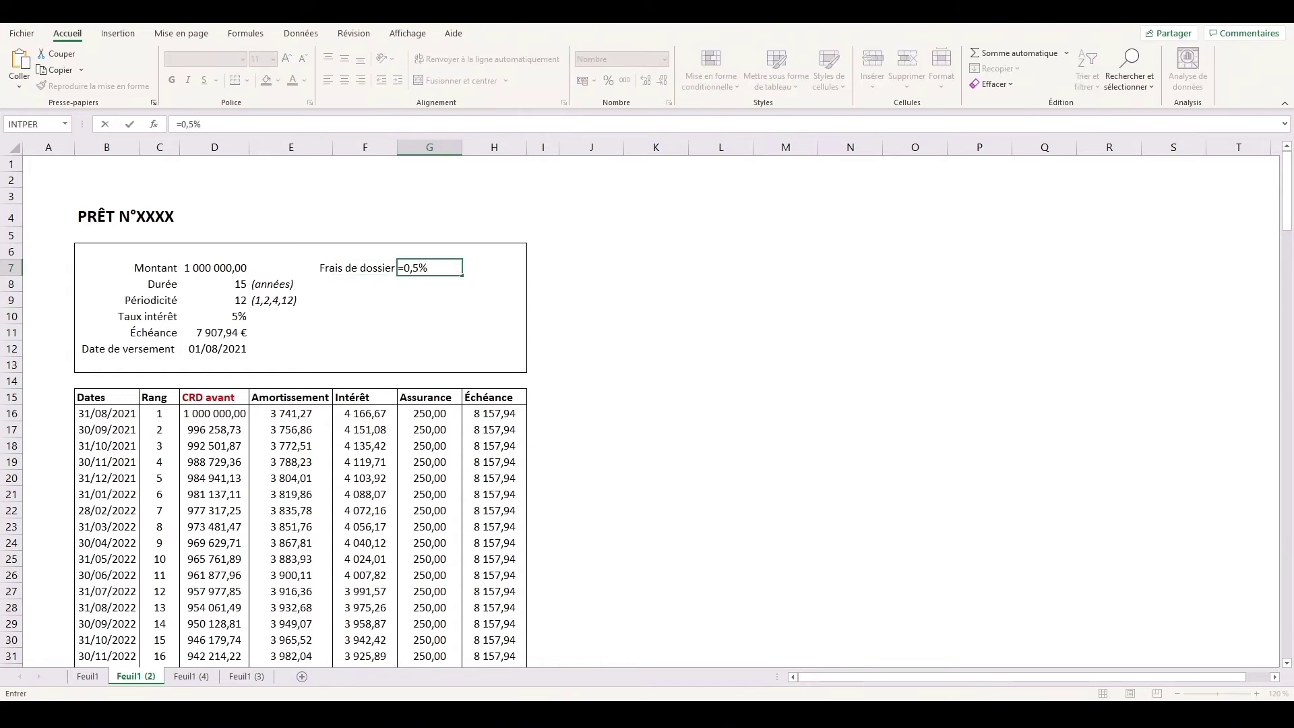
pyautogui.click(215, 268)
pyautogui.press('Return')
# - Label F8 "Montant net" and calculate it in G8 as the loan amount D7 minus the fees in G7
pyautogui.press('Left')
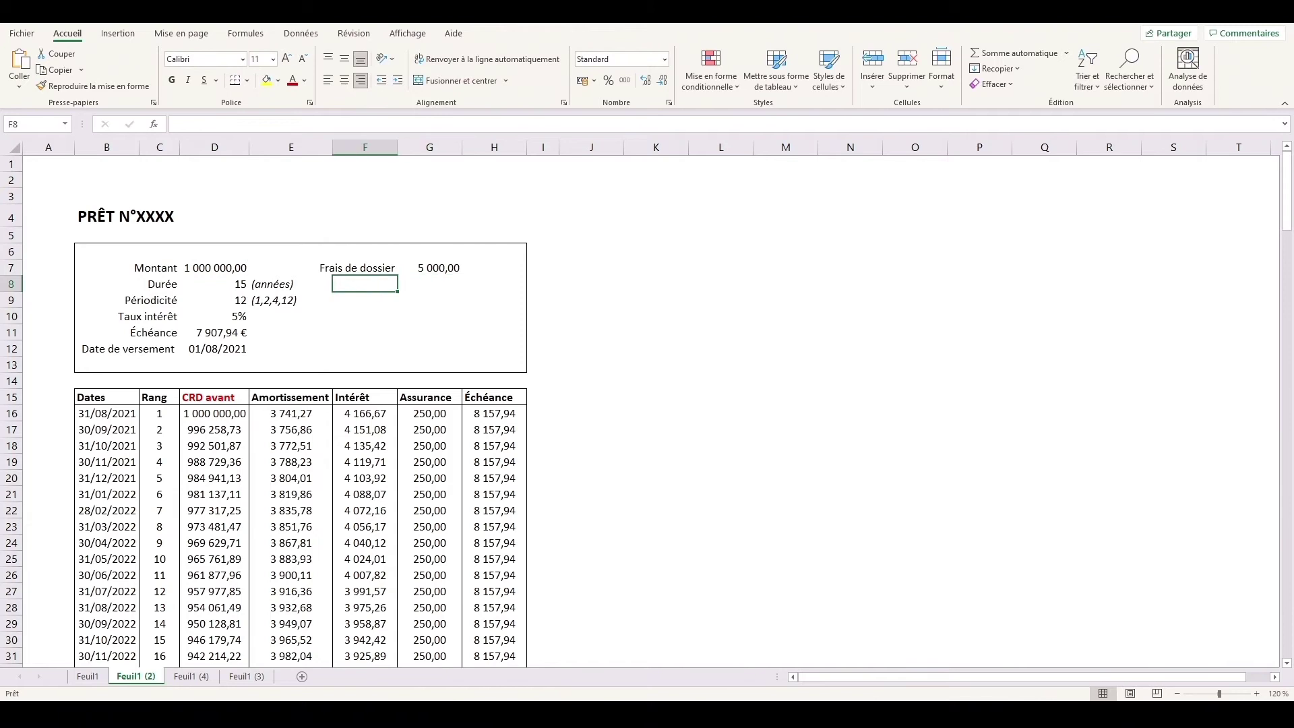
pyautogui.write('Montant net')
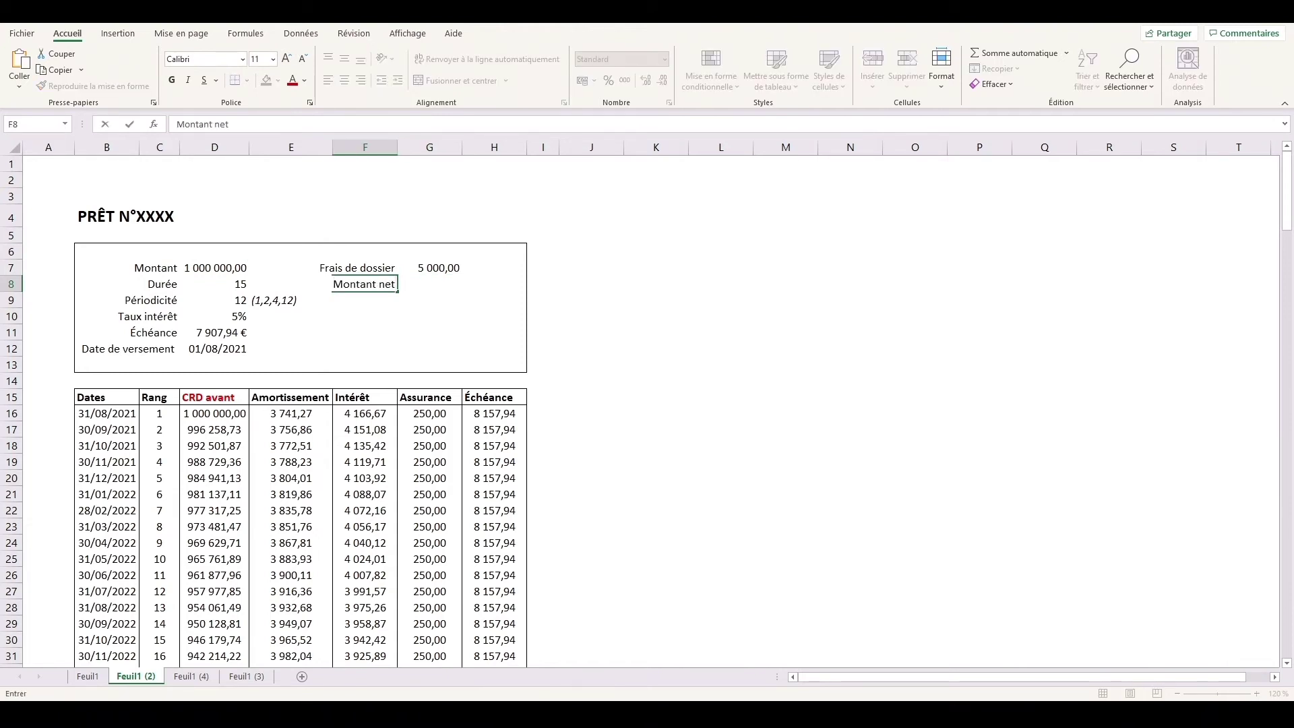
pyautogui.press('Tab')
pyautogui.write('=')
pyautogui.click(214, 269)
pyautogui.write('-')
pyautogui.click(430, 268)
pyautogui.press('Return')
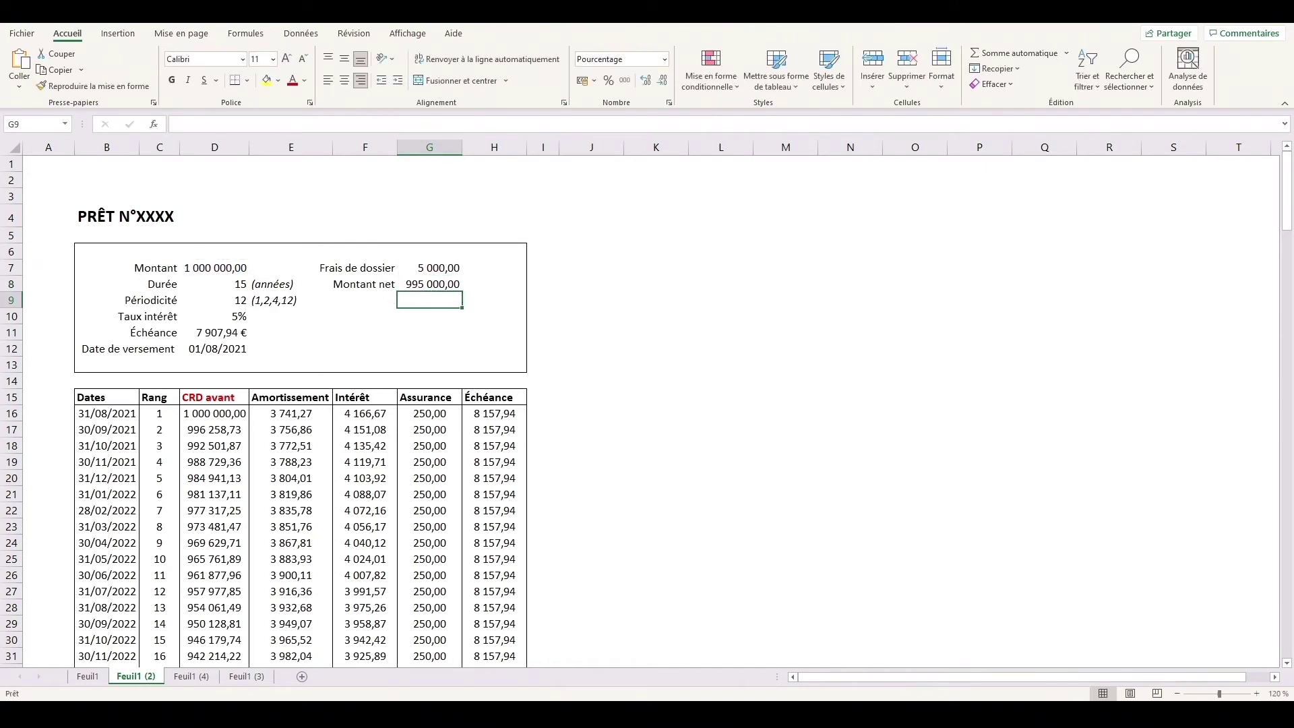
# - Add the labels "Taux pér" in F9 and "Échéance" in F10, leaving G9 empty
pyautogui.click(365, 301)
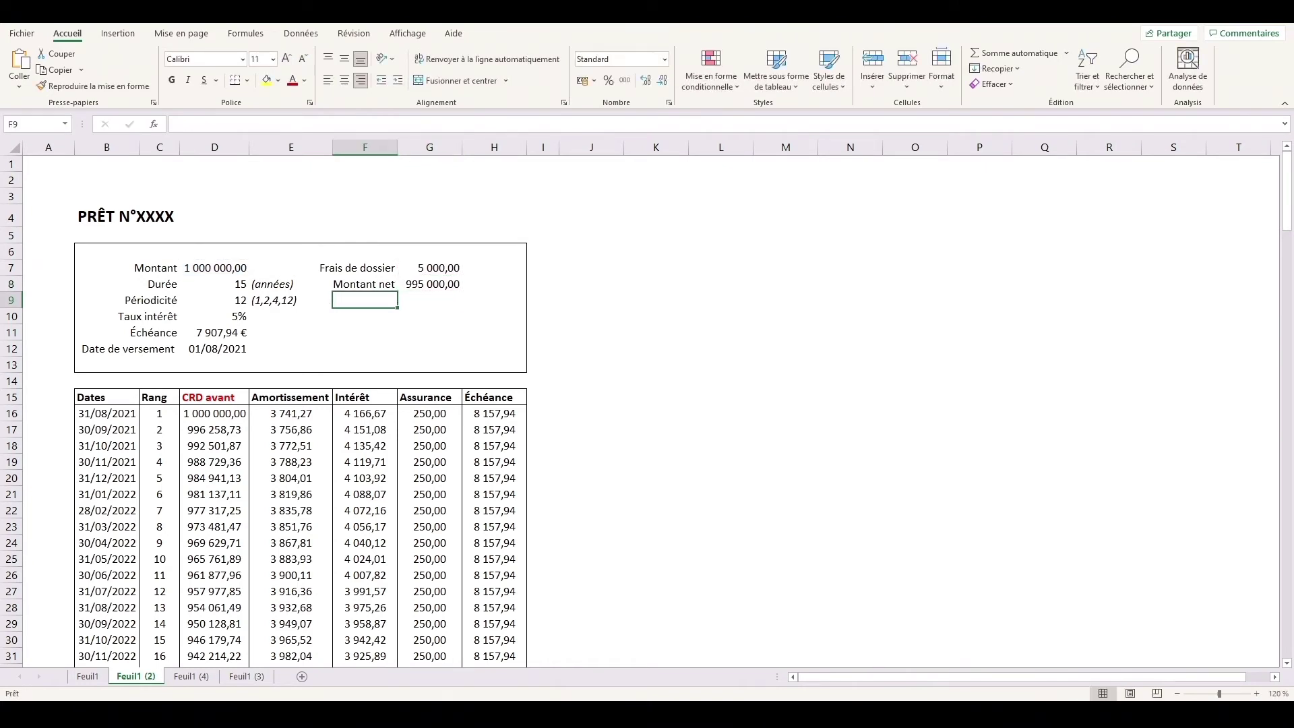
pyautogui.write('Taux pér')
pyautogui.press('Tab')
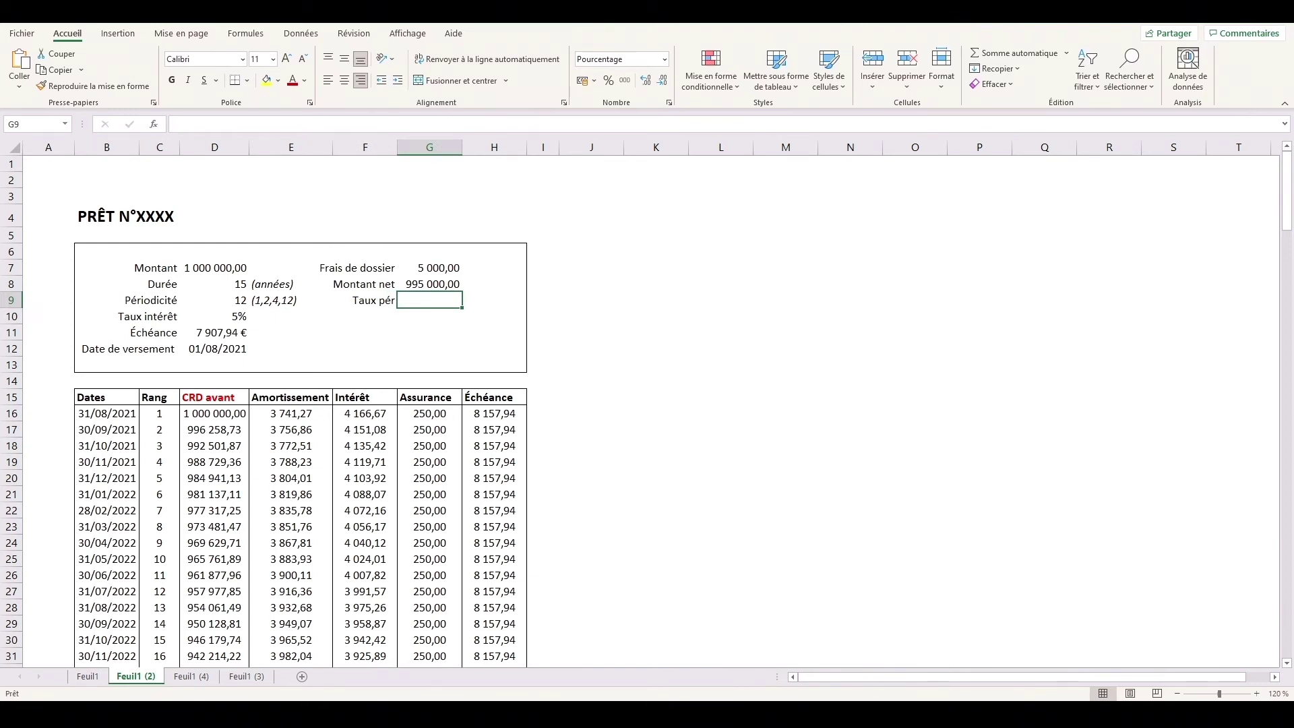
pyautogui.press('Return')
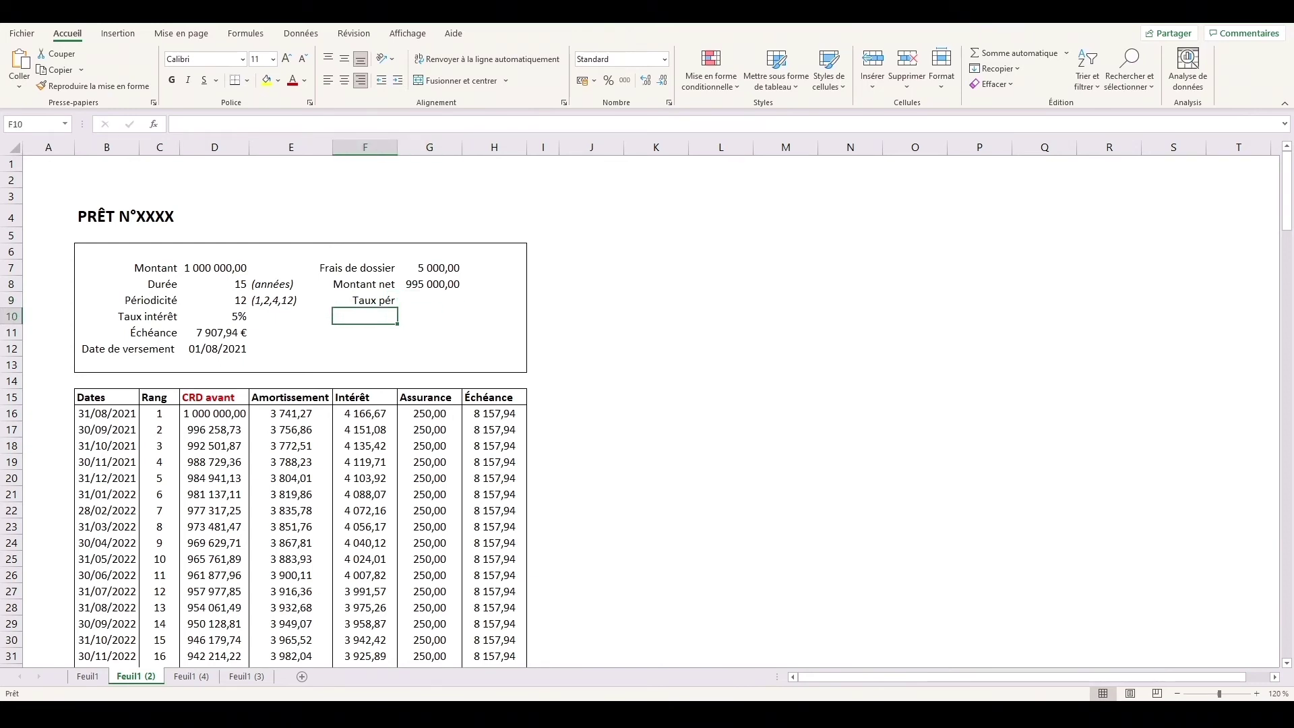
pyautogui.write('Ech')
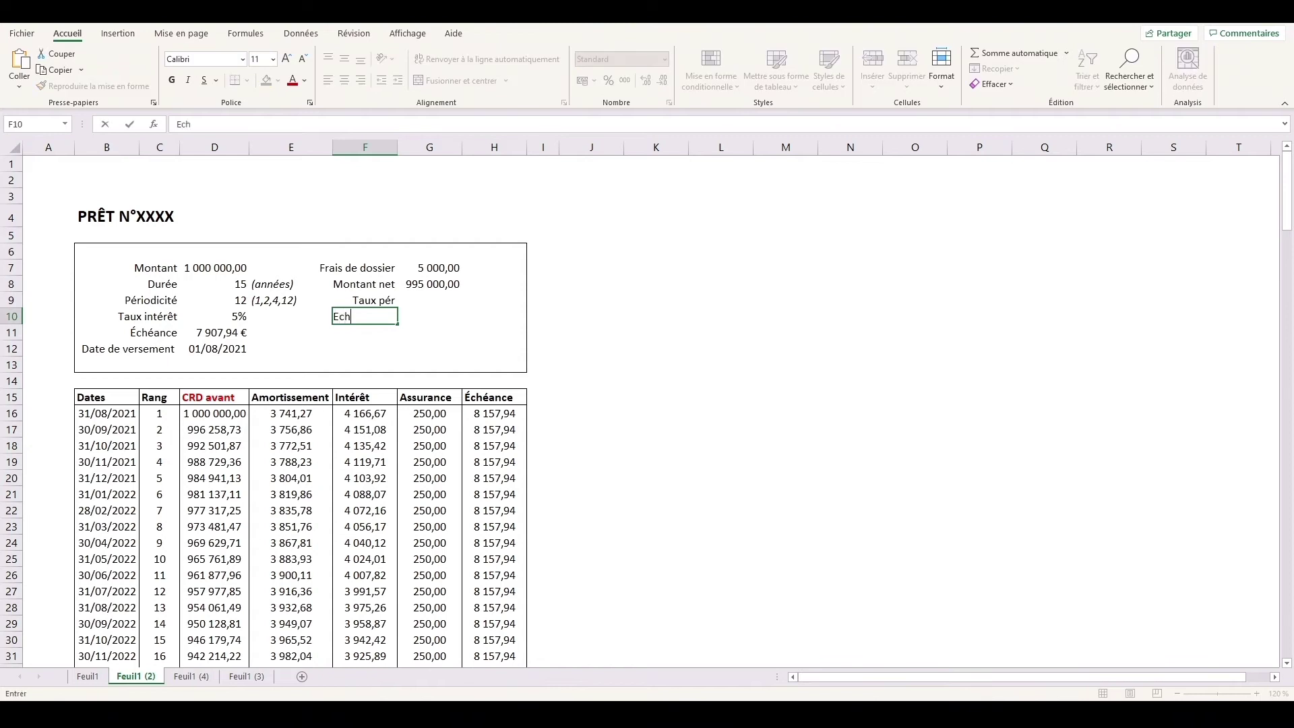
pyautogui.write('éance')
pyautogui.press('Tab')
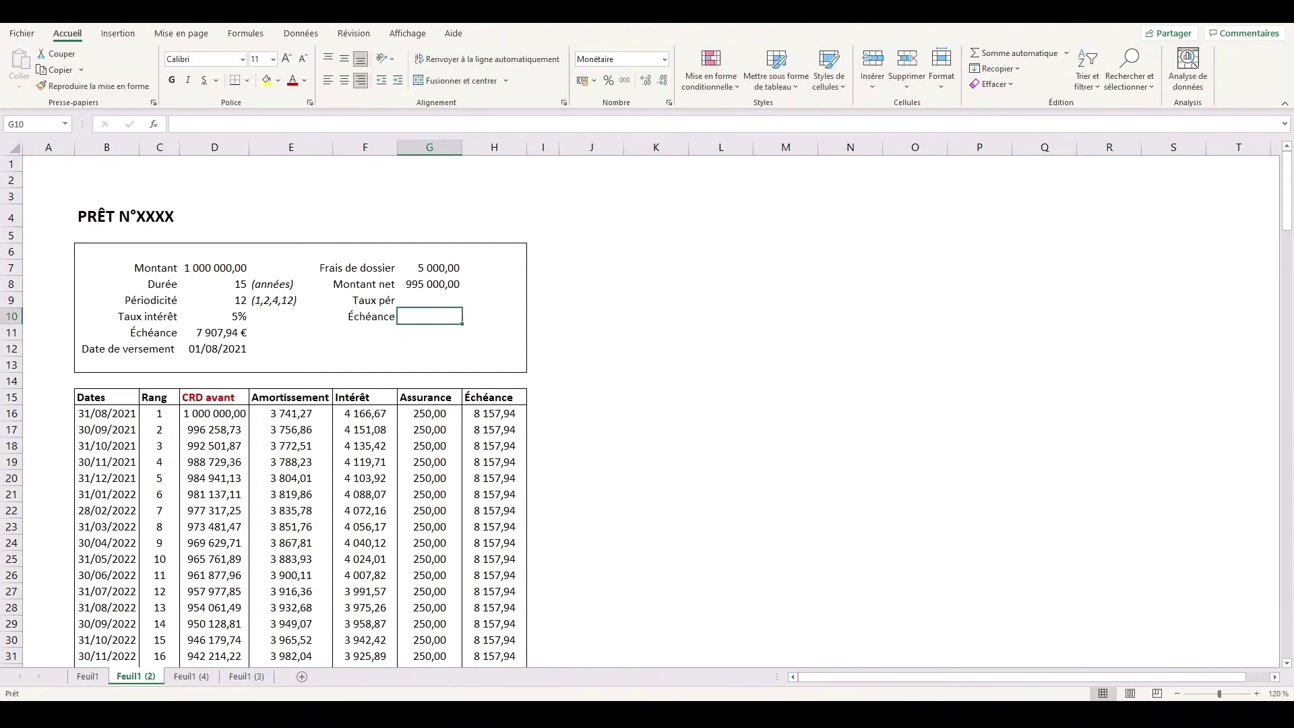
# - Enter the payment formula =VPM(G9;D8*D9;G8) in G10, beside the Échéance label
pyautogui.write('=vpm(')
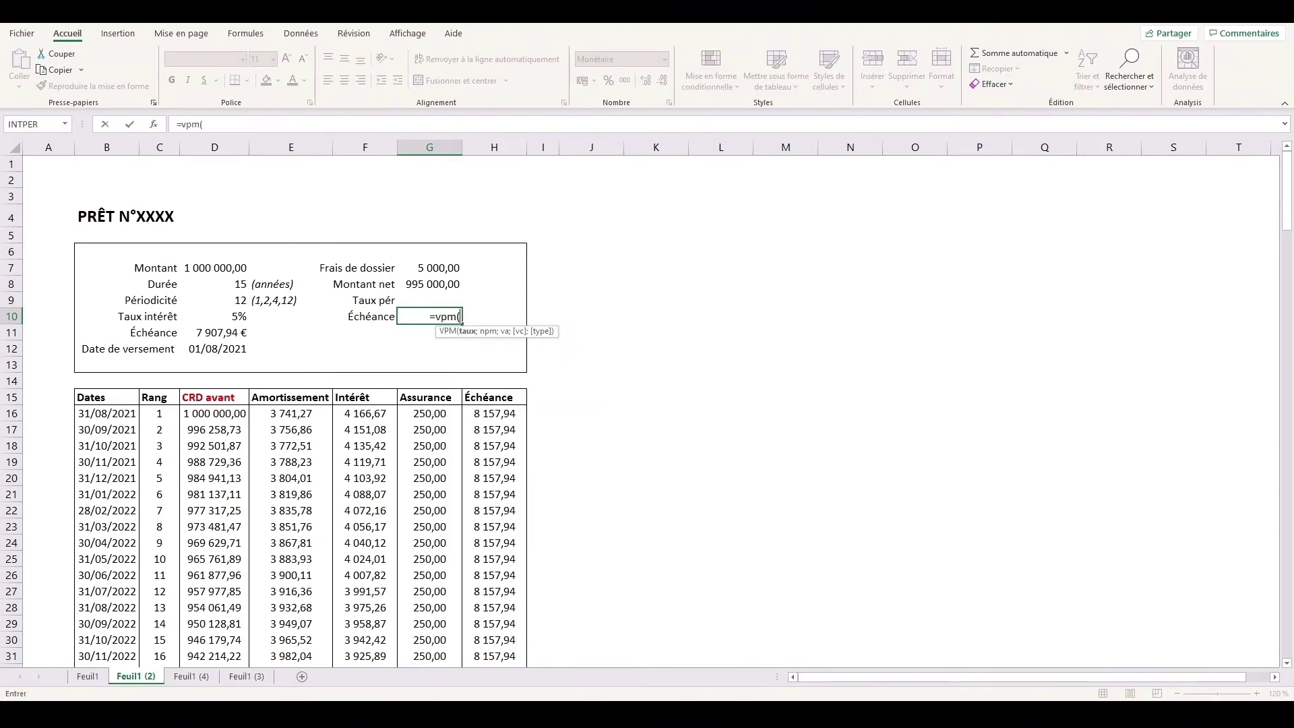
pyautogui.press('Up')
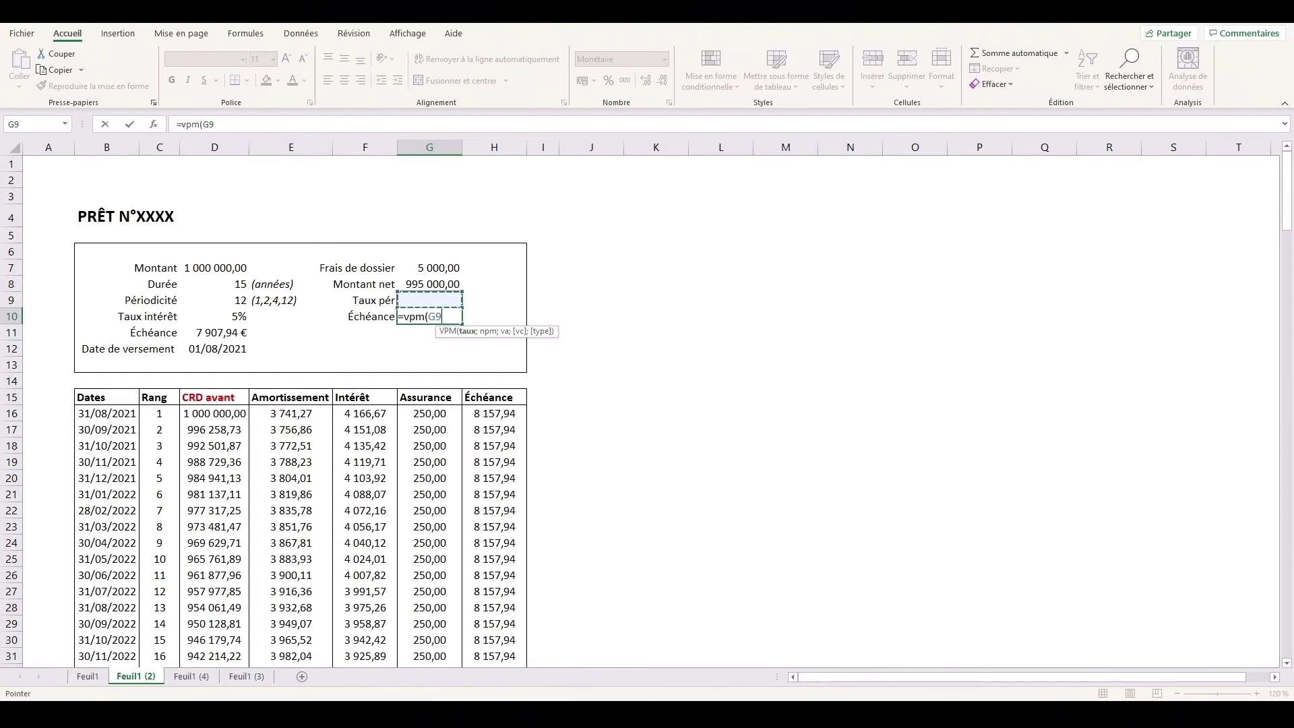
pyautogui.write(';')
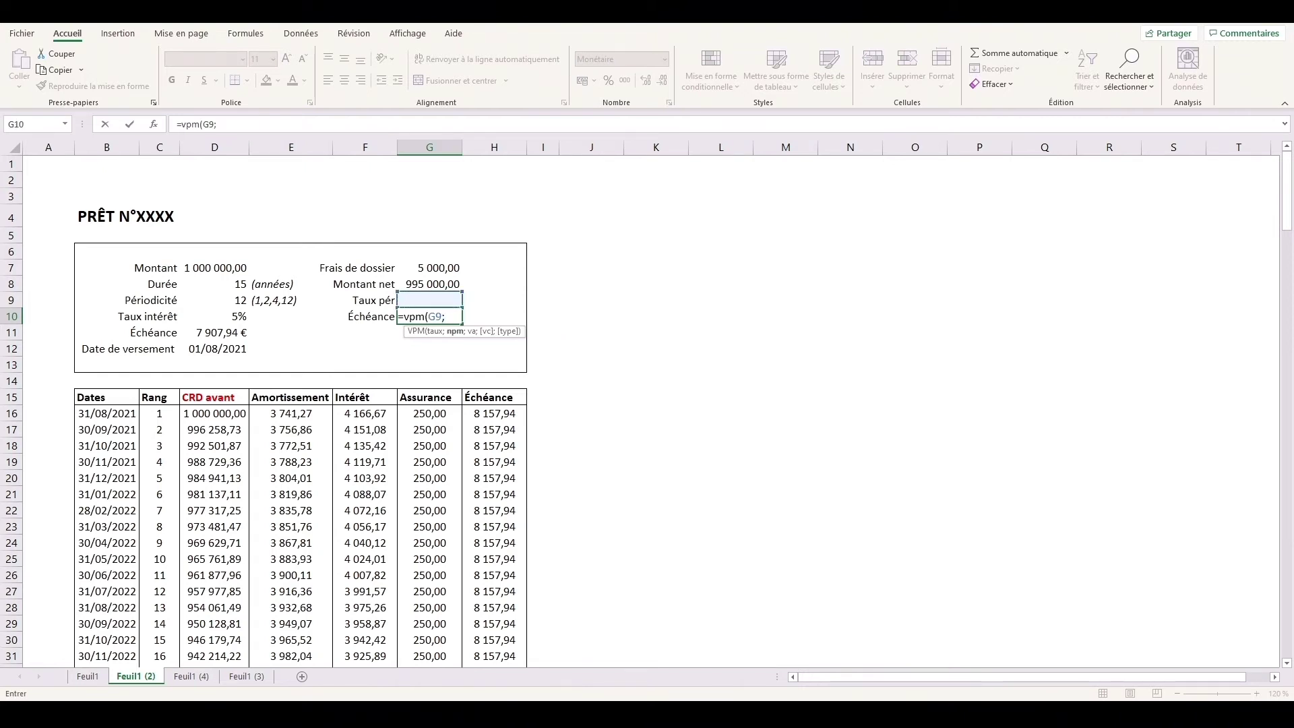
pyautogui.click(215, 284)
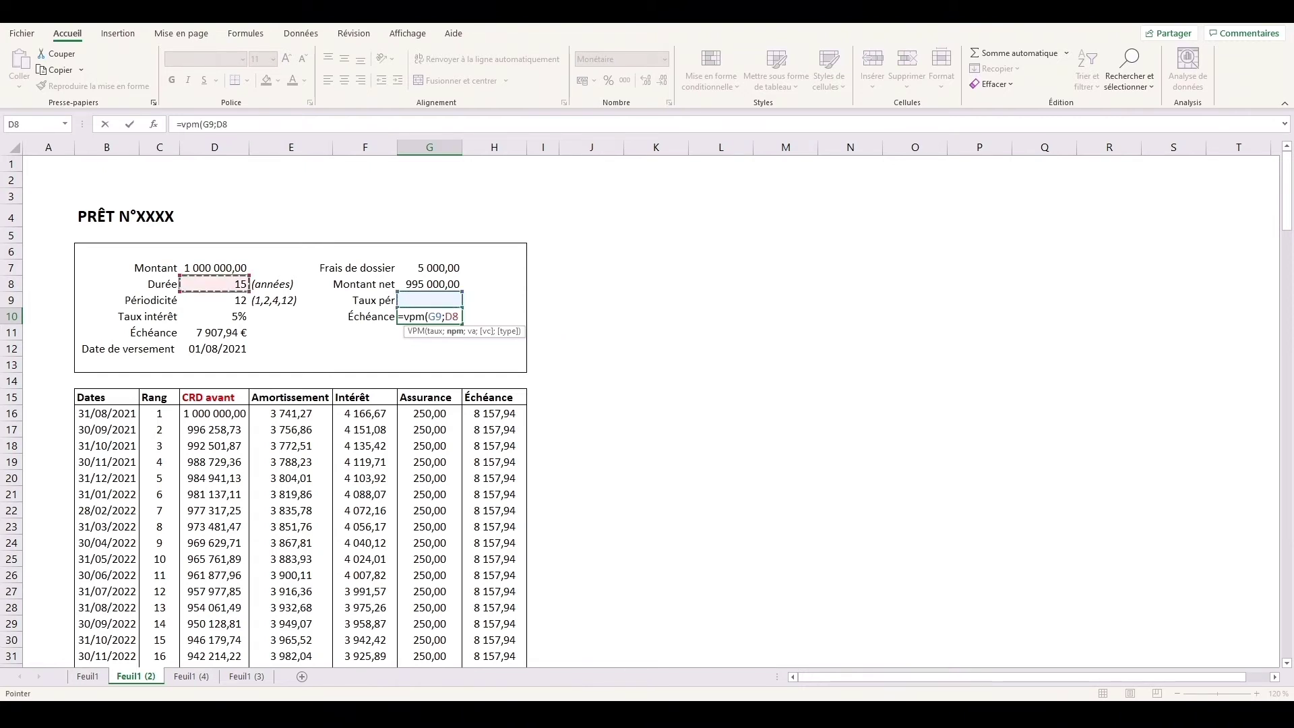
pyautogui.write('*')
pyautogui.click(214, 300)
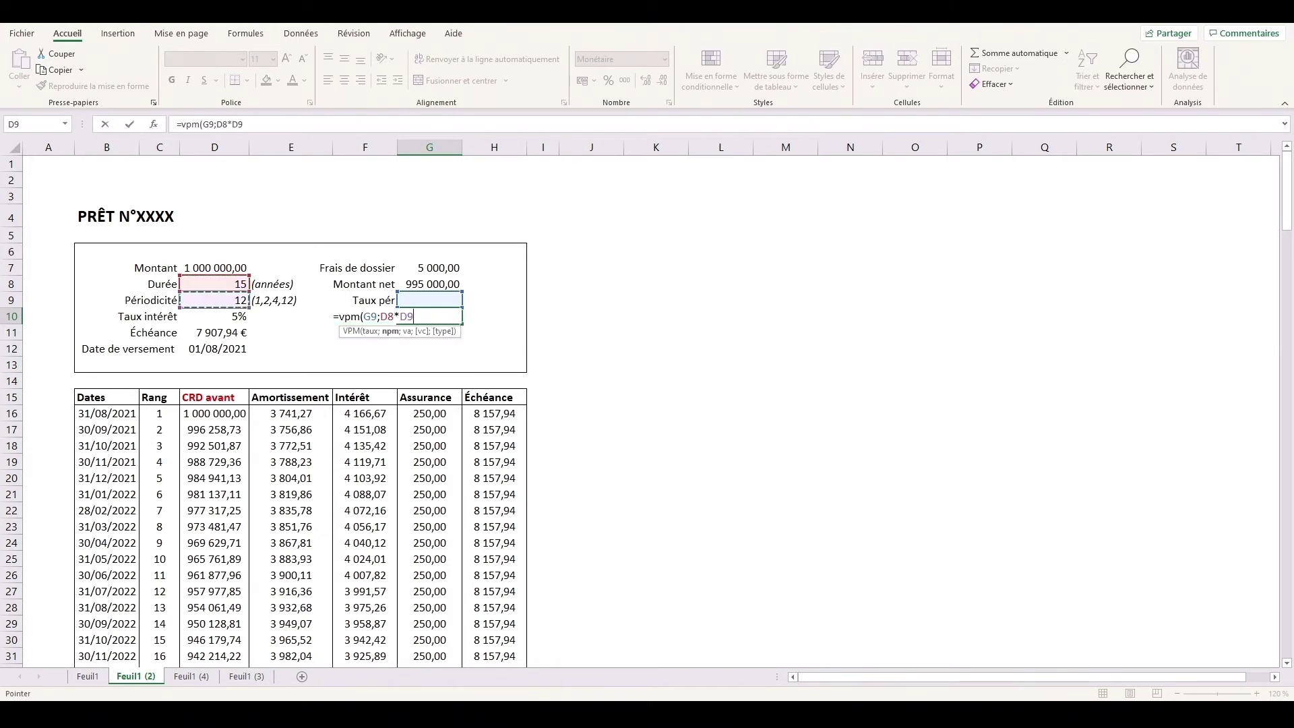
pyautogui.write(';')
pyautogui.click(429, 283)
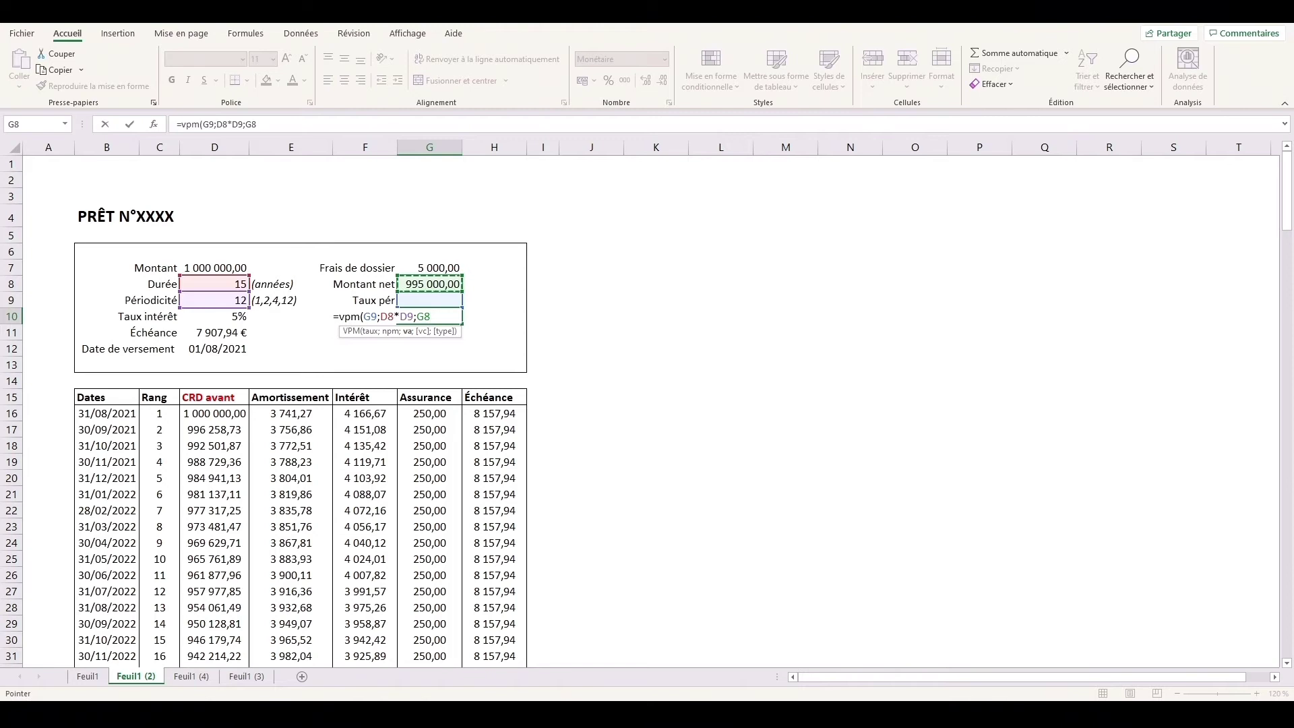
pyautogui.write(')')
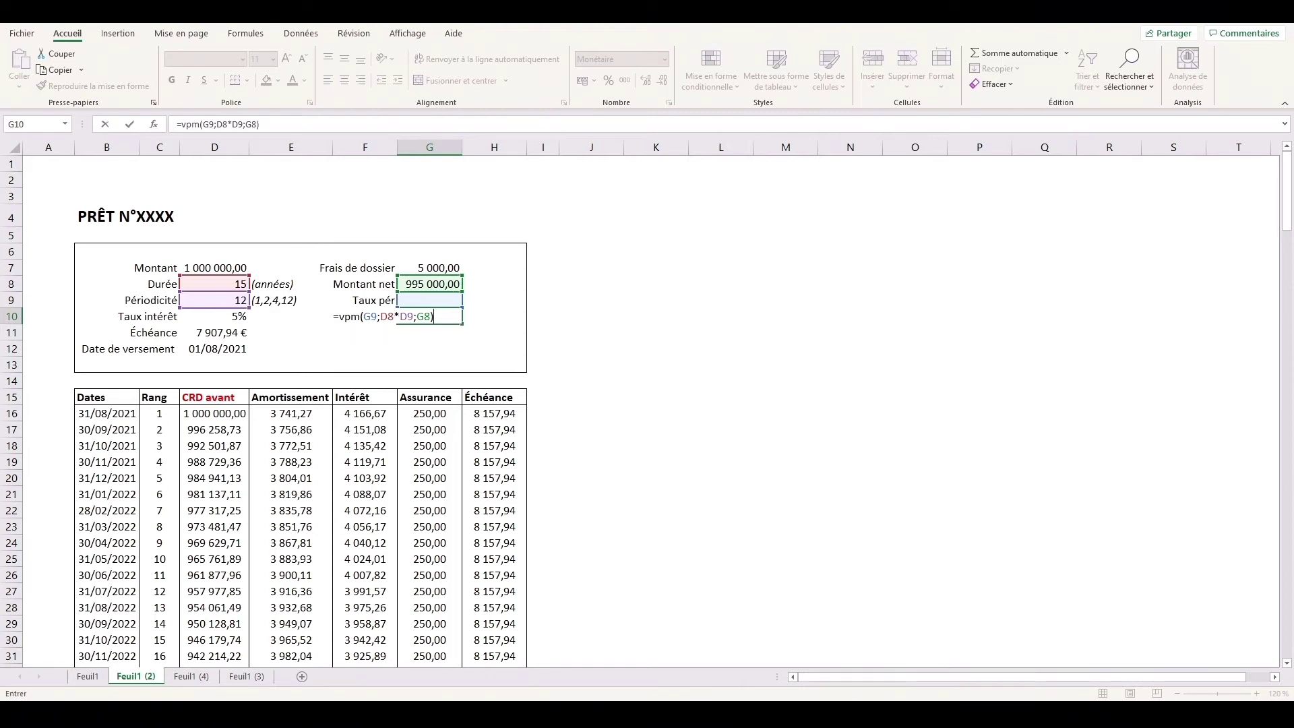
pyautogui.press('Return')
# - Reverse the sign of the payment formula in G10 by putting a minus before VPM
pyautogui.click(429, 316)
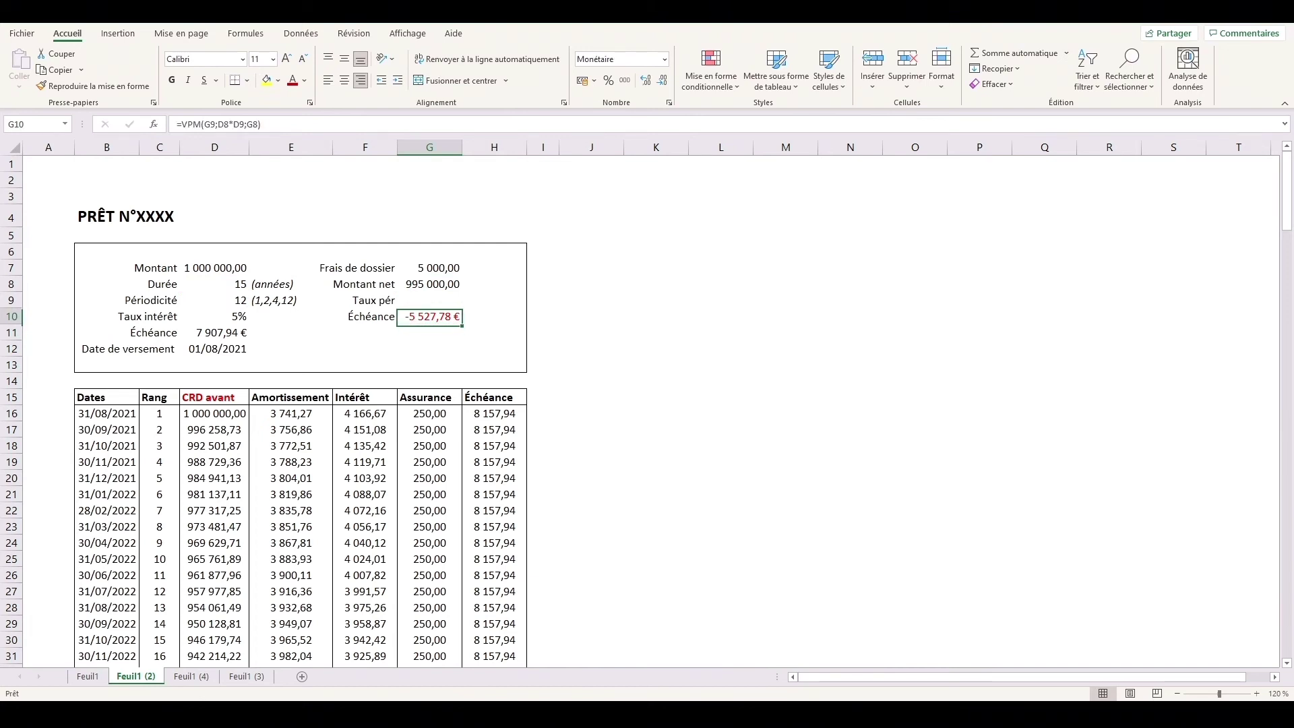
pyautogui.click(181, 125)
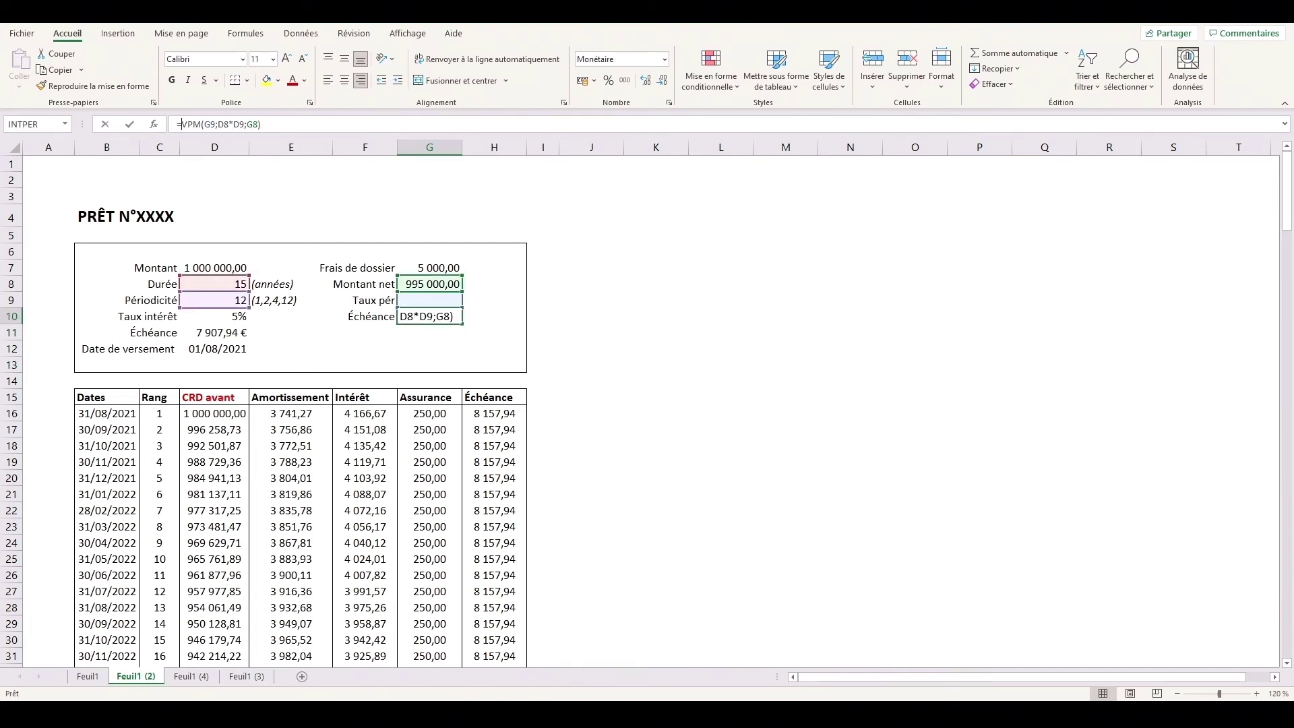
pyautogui.write('-')
pyautogui.press('Return')
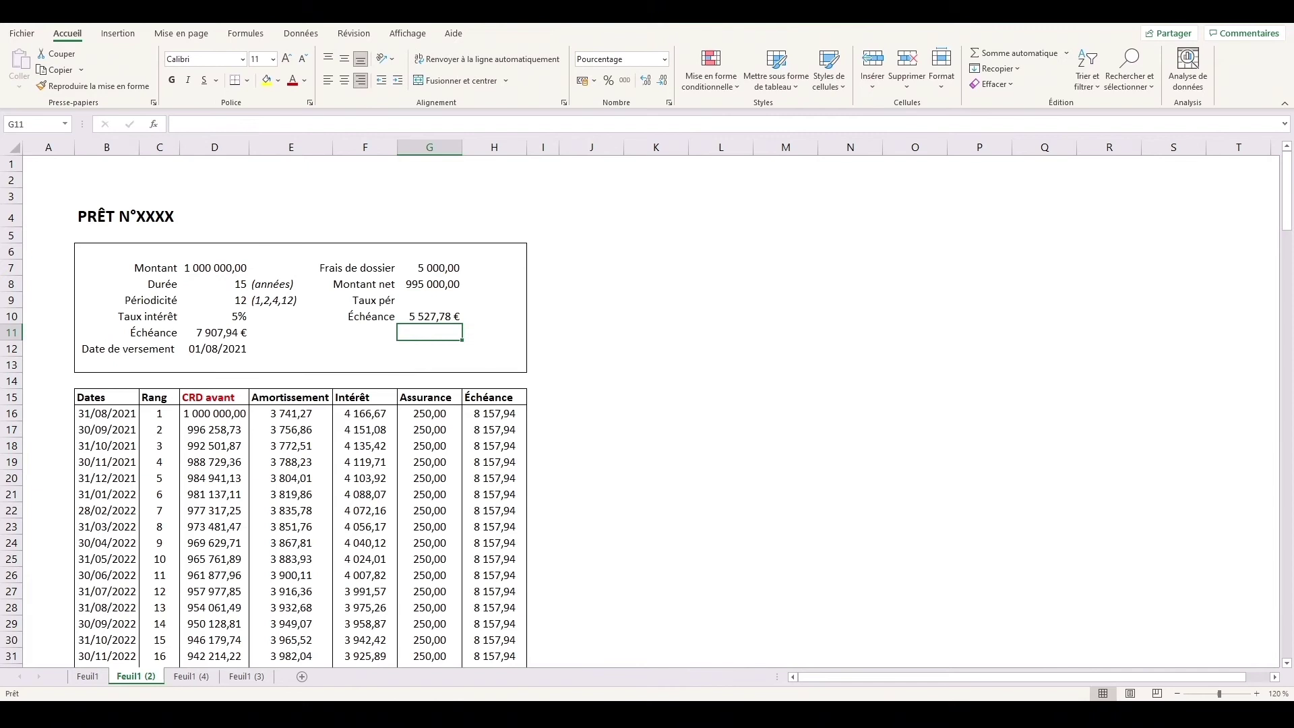
# - Label F11 "TEG" and calculate it in G11 as the periodic rate times the periodicity, =G9*D9
pyautogui.click(365, 333)
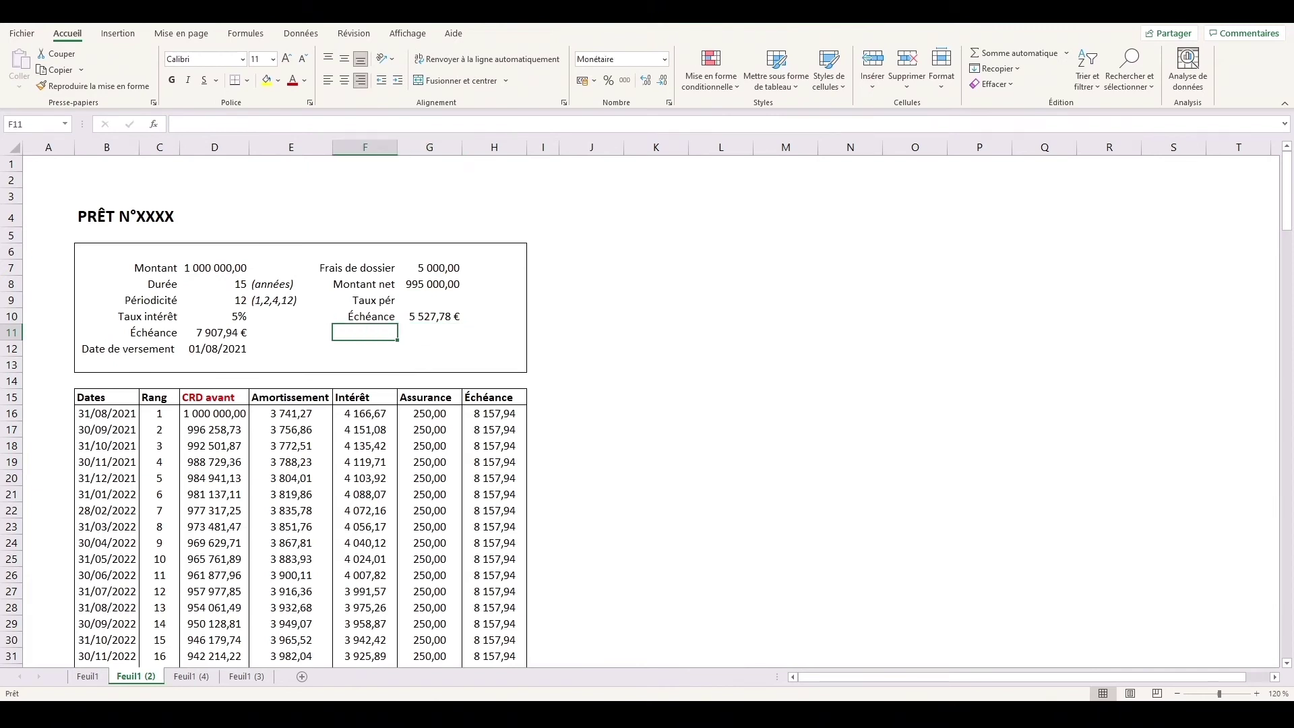
pyautogui.write('TEG')
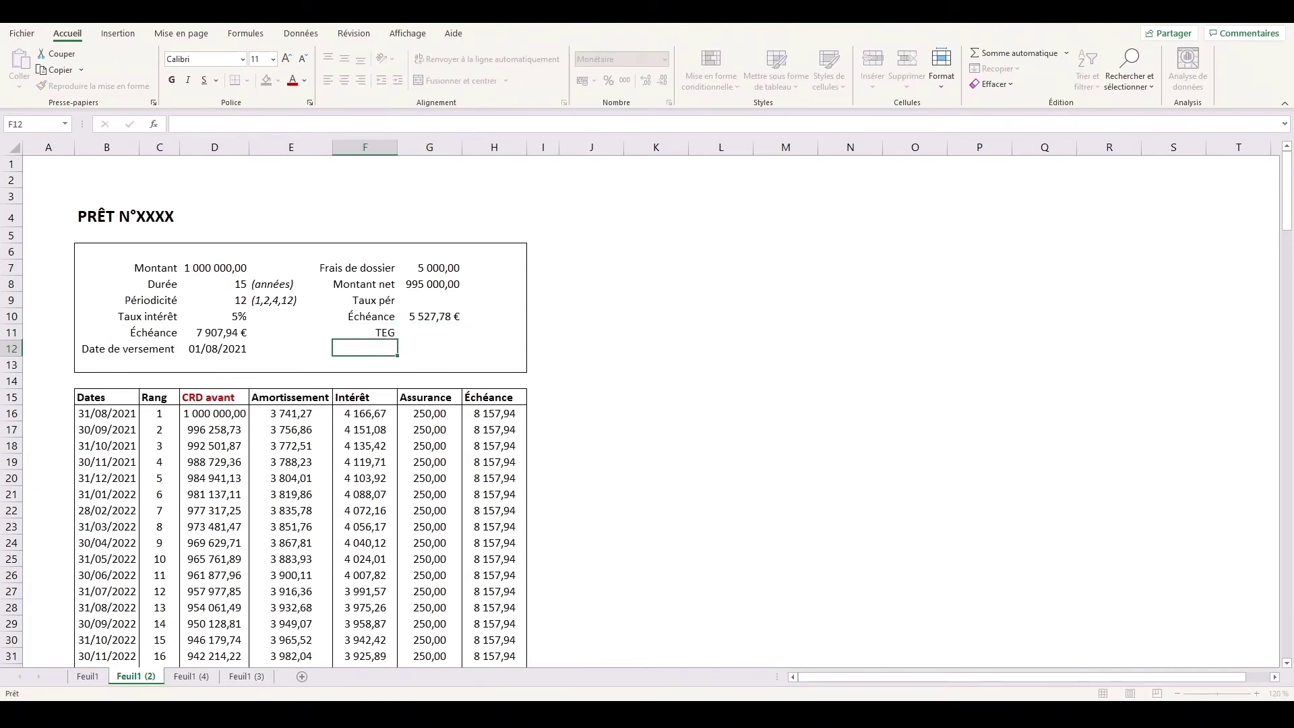
pyautogui.press('Tab')
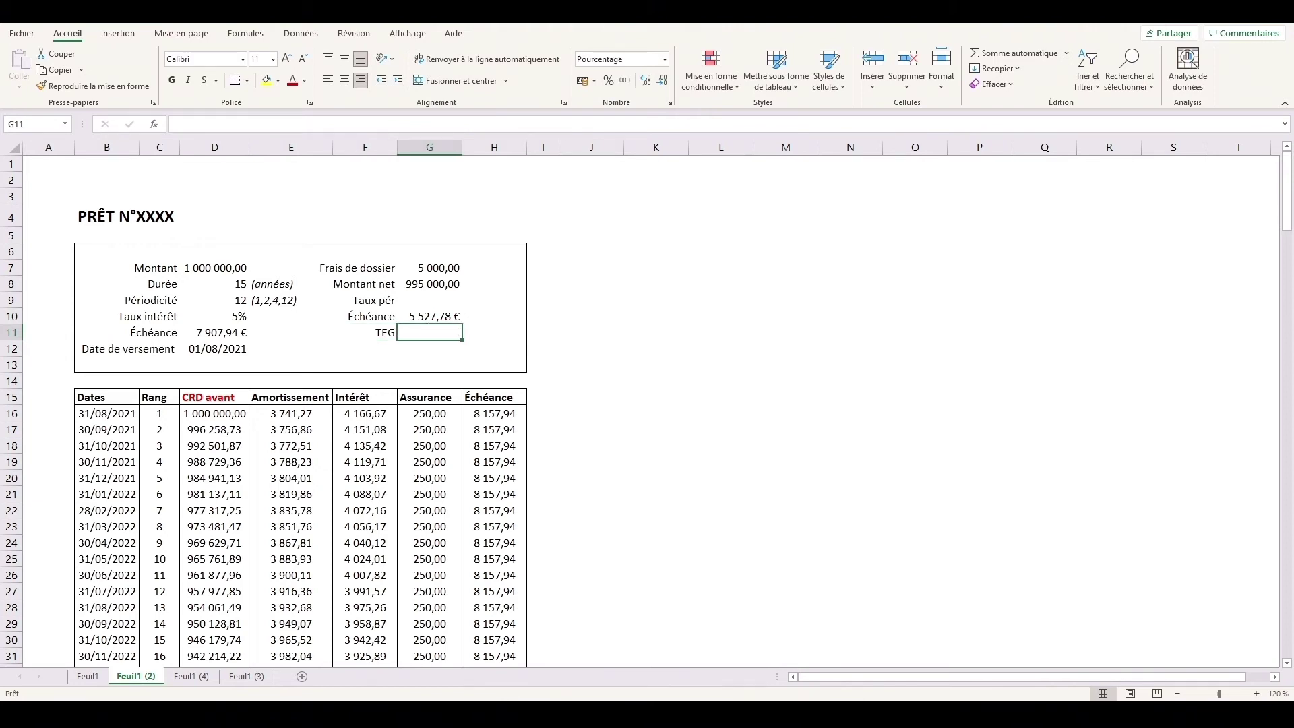
pyautogui.write('=')
pyautogui.press('Up')
pyautogui.press('Up')
pyautogui.write('*')
pyautogui.click(215, 301)
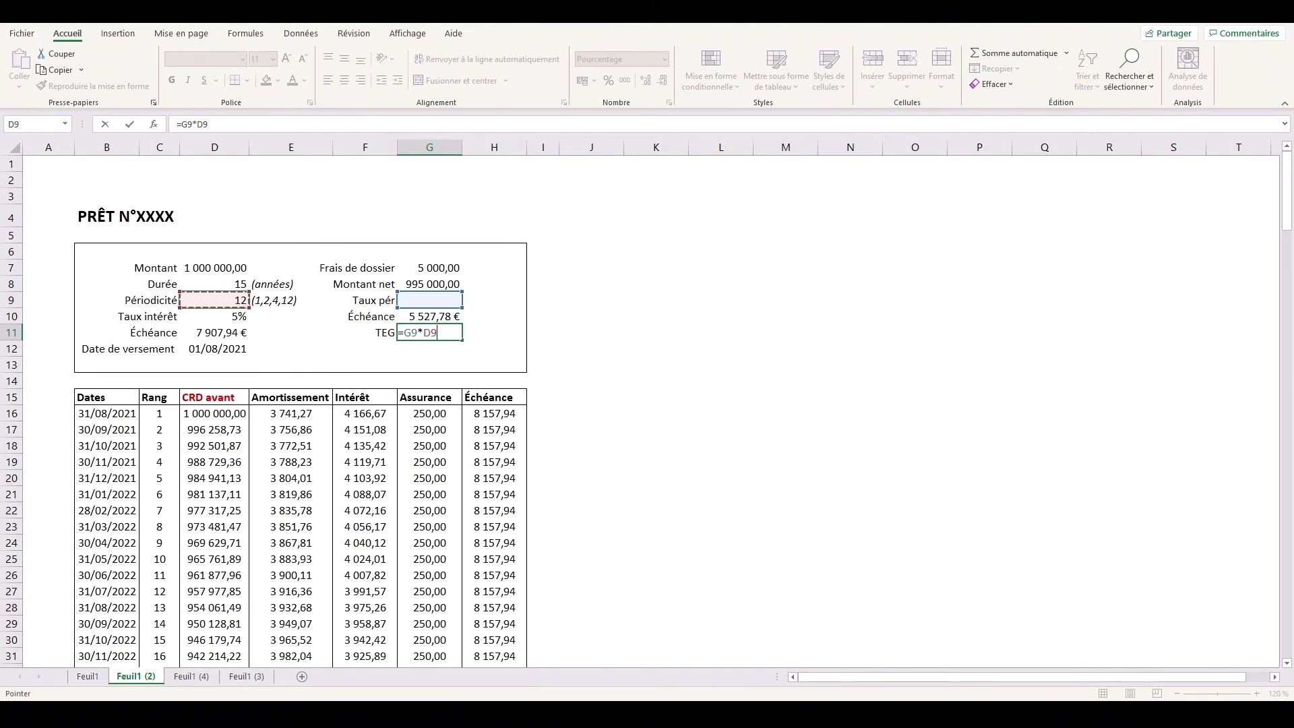
pyautogui.press('Return')
# - Label F12 "TAEG" and enter the compounded annual rate formula =(1+G9)^(D9)-1 in G12
pyautogui.press('Left')
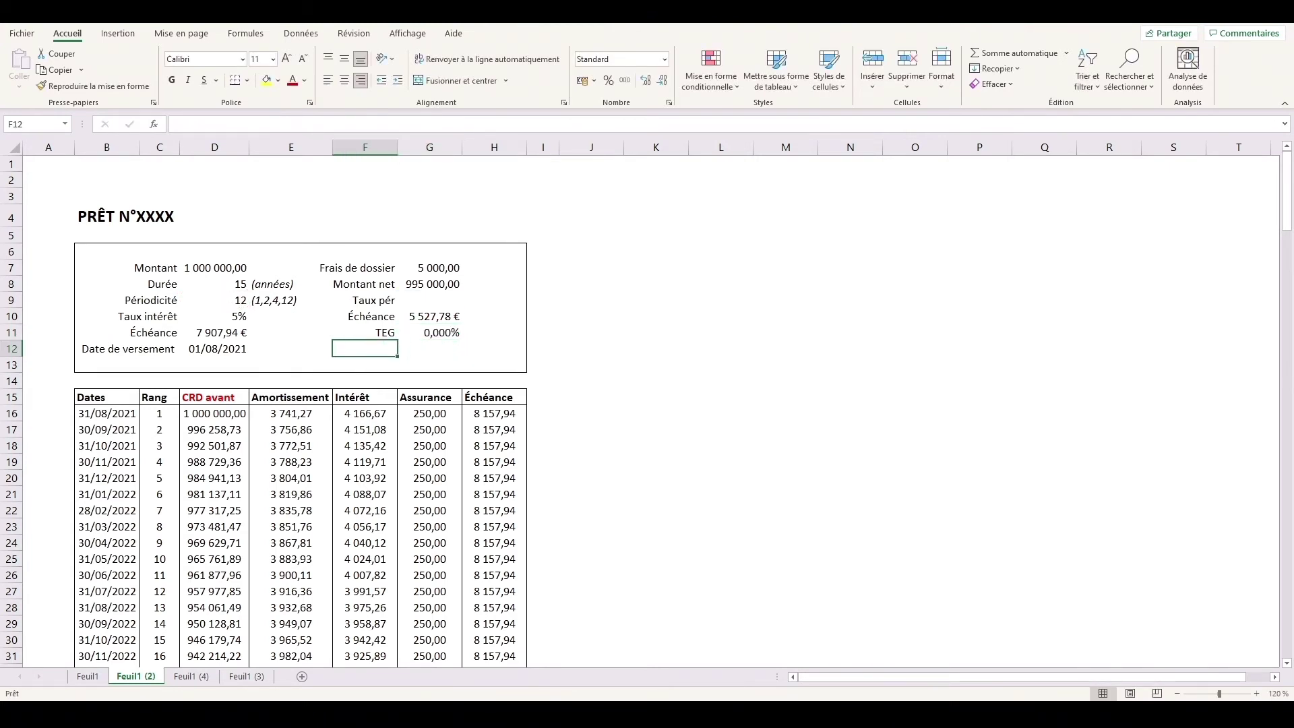
pyautogui.write('TAEG')
pyautogui.press('Right')
pyautogui.write('=(1+')
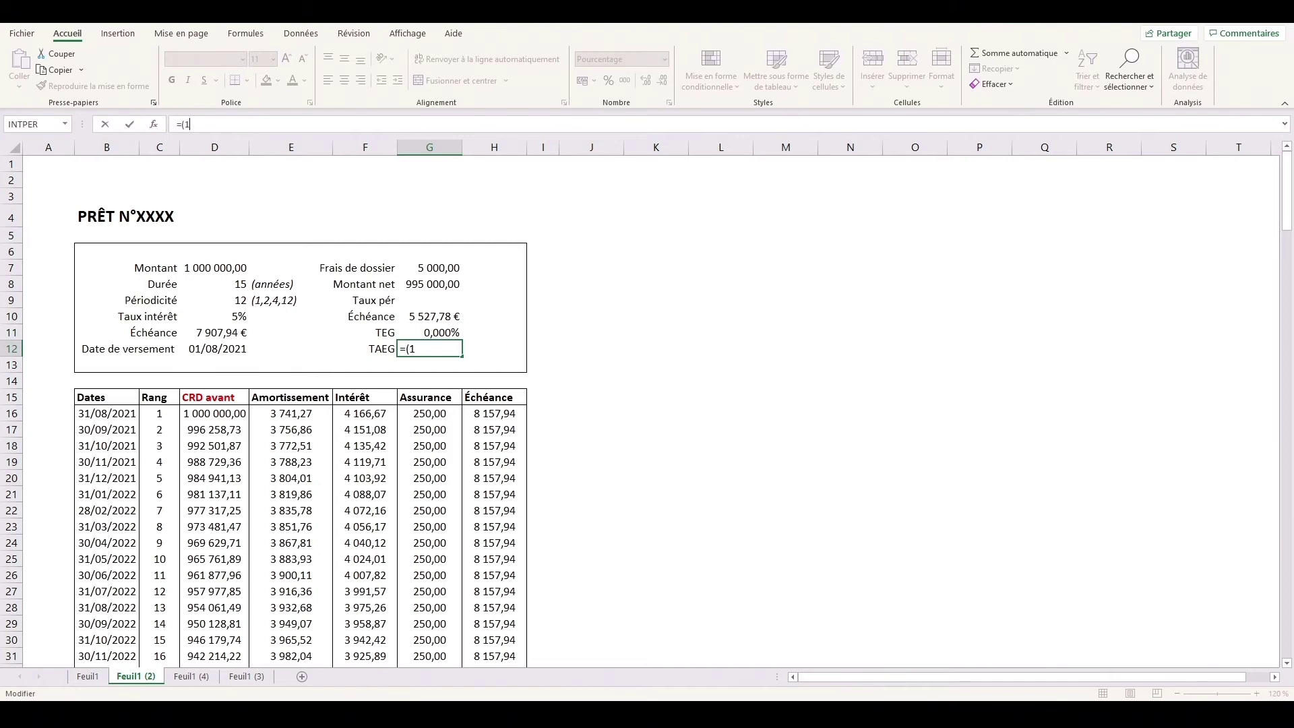
pyautogui.click(430, 300)
pyautogui.write(')^(')
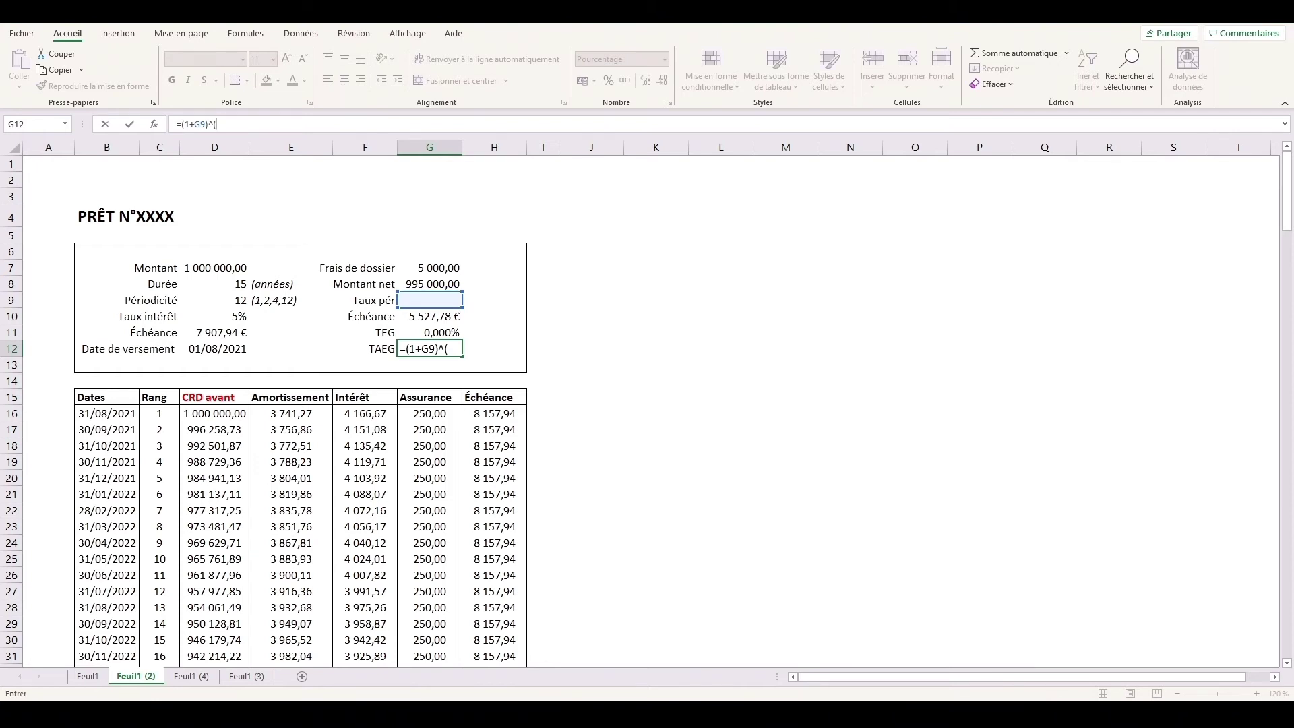
pyautogui.click(214, 301)
pyautogui.write(')')
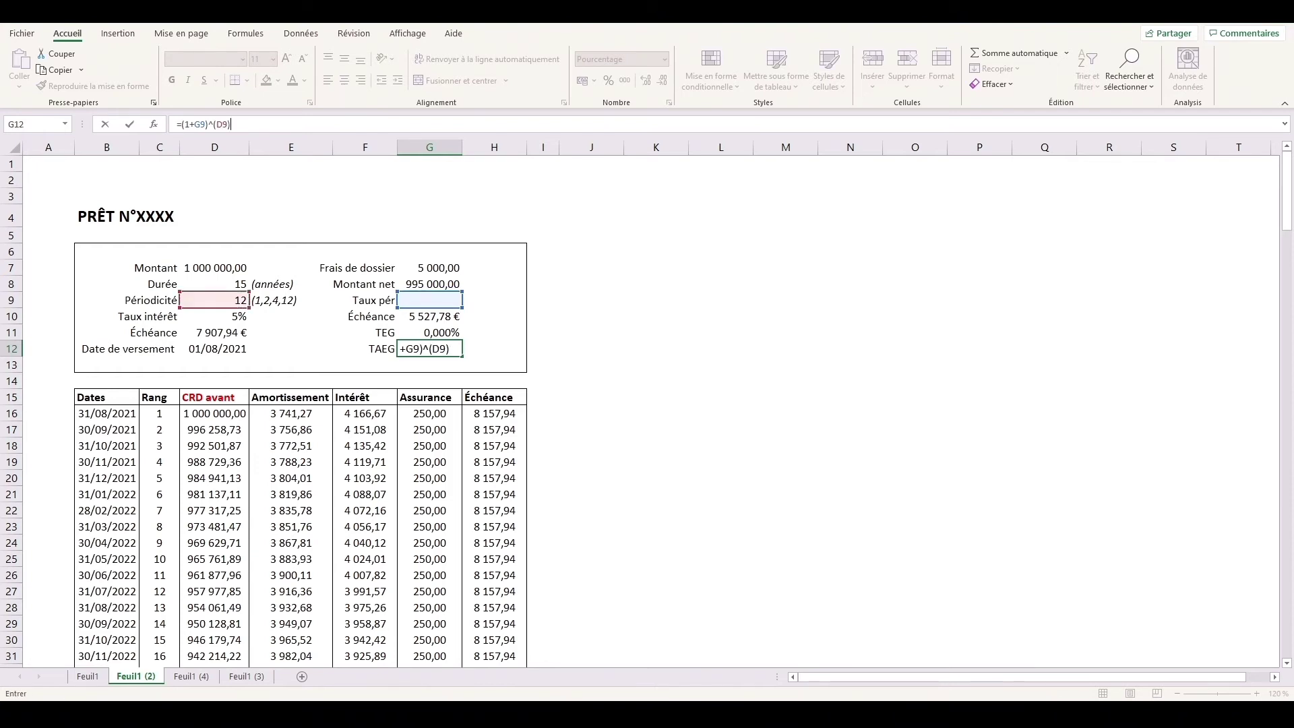
pyautogui.write('-1')
pyautogui.press('Return')
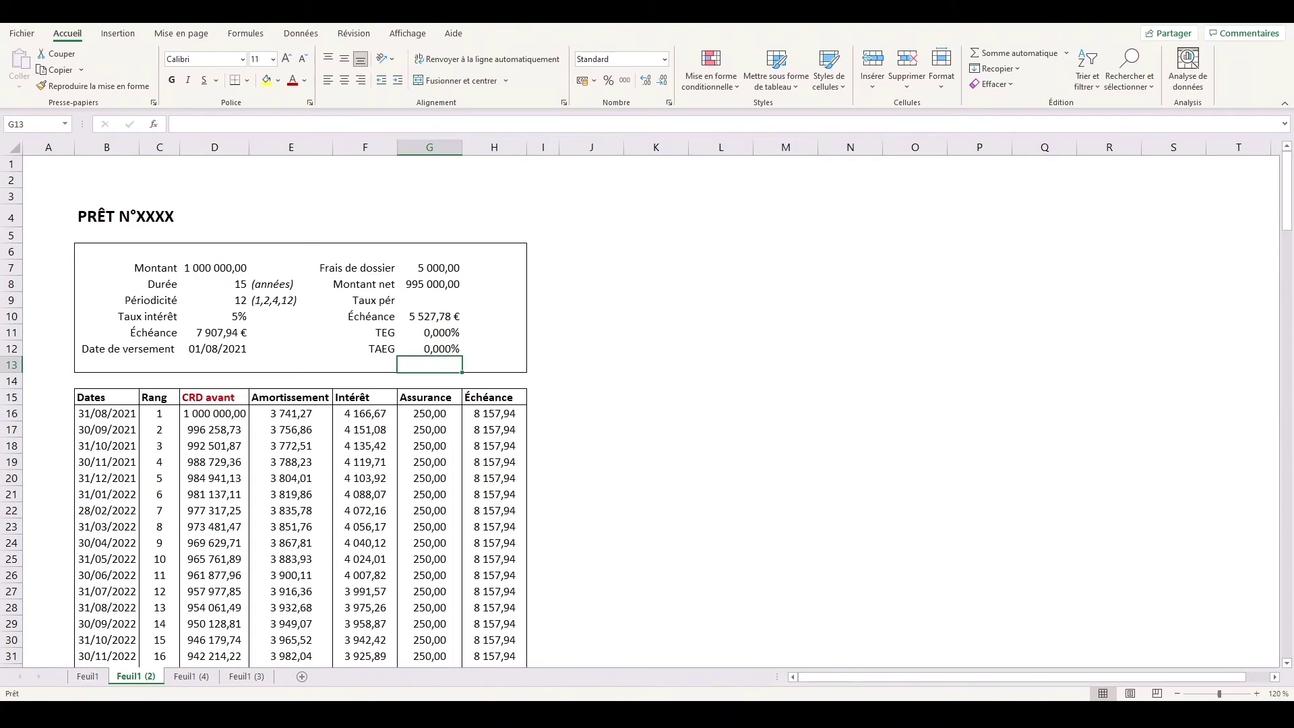
# - Enable the Solver add-in (Complément Solveur) through the Excel add-in options
pyautogui.hotkey('alt', 'f')
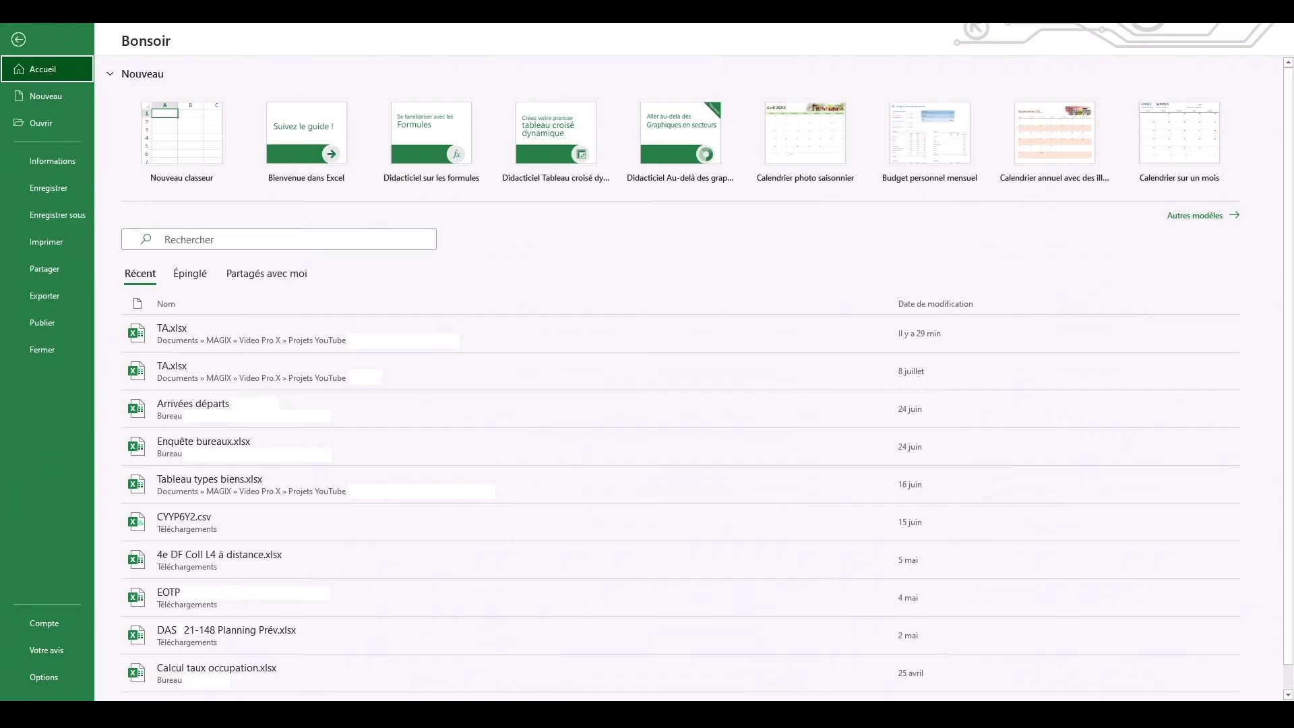
pyautogui.click(45, 678)
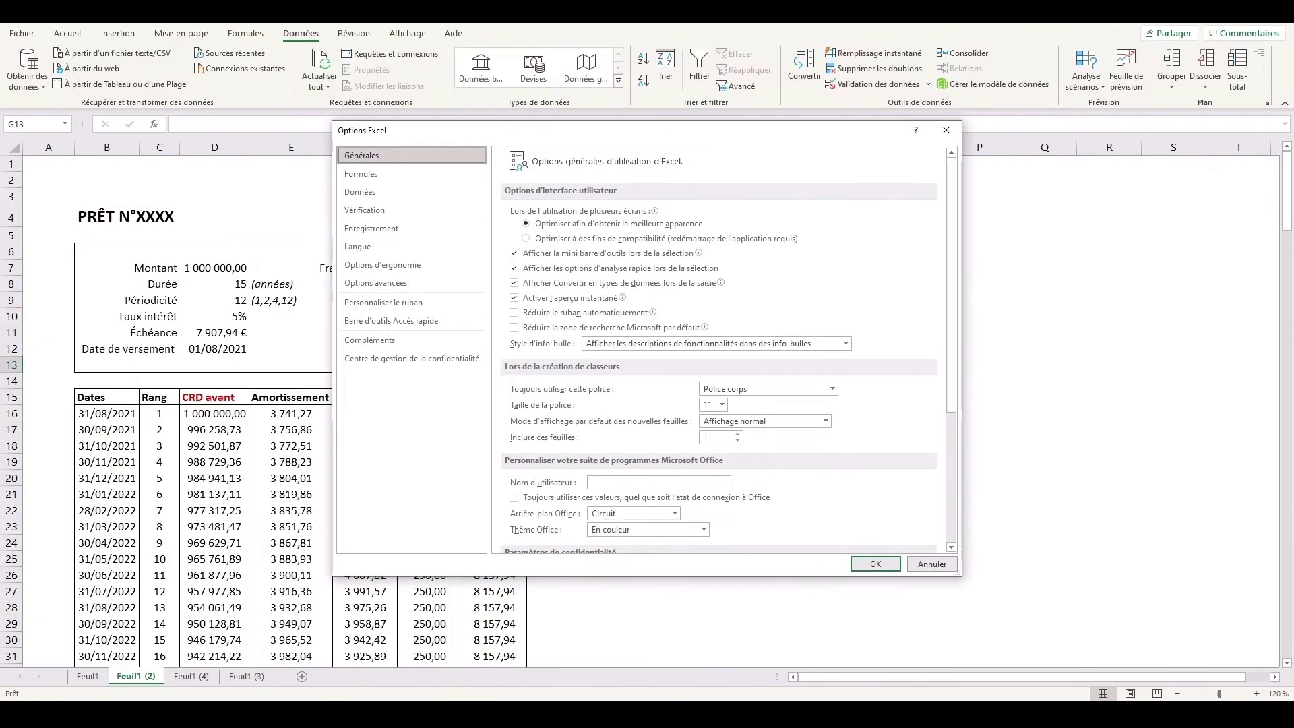
pyautogui.click(411, 341)
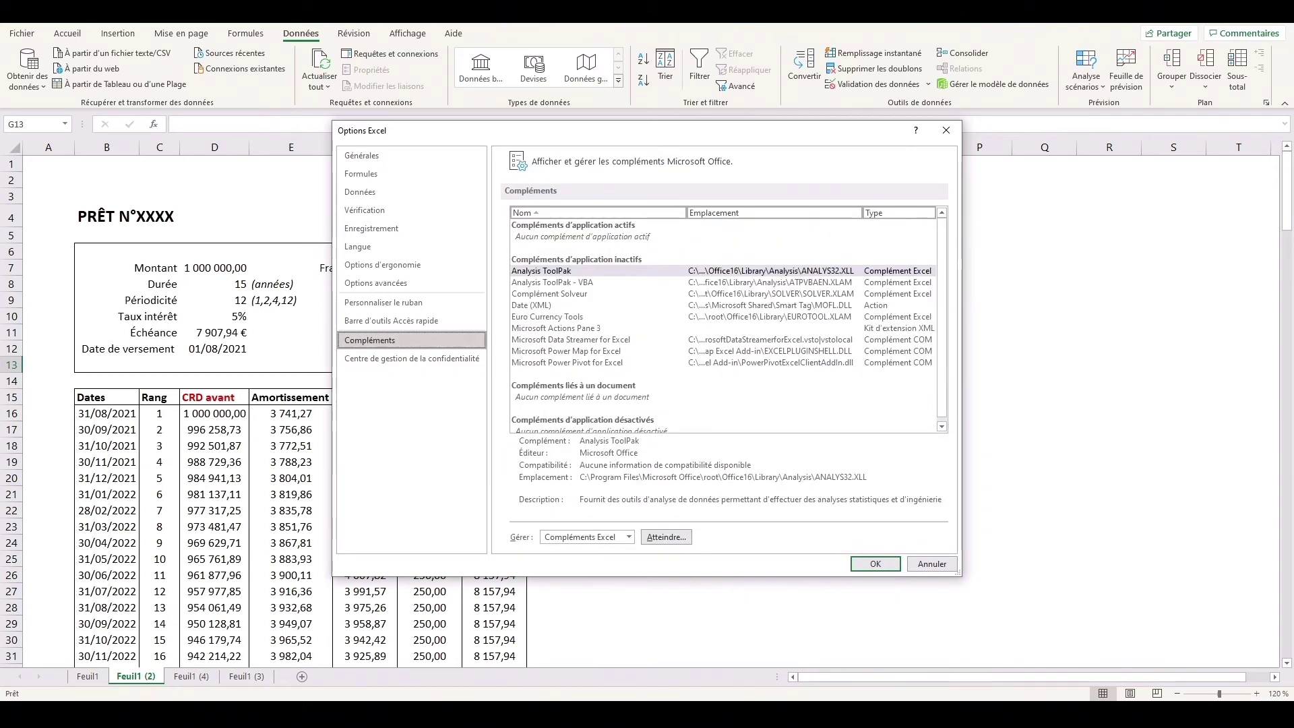
pyautogui.click(667, 537)
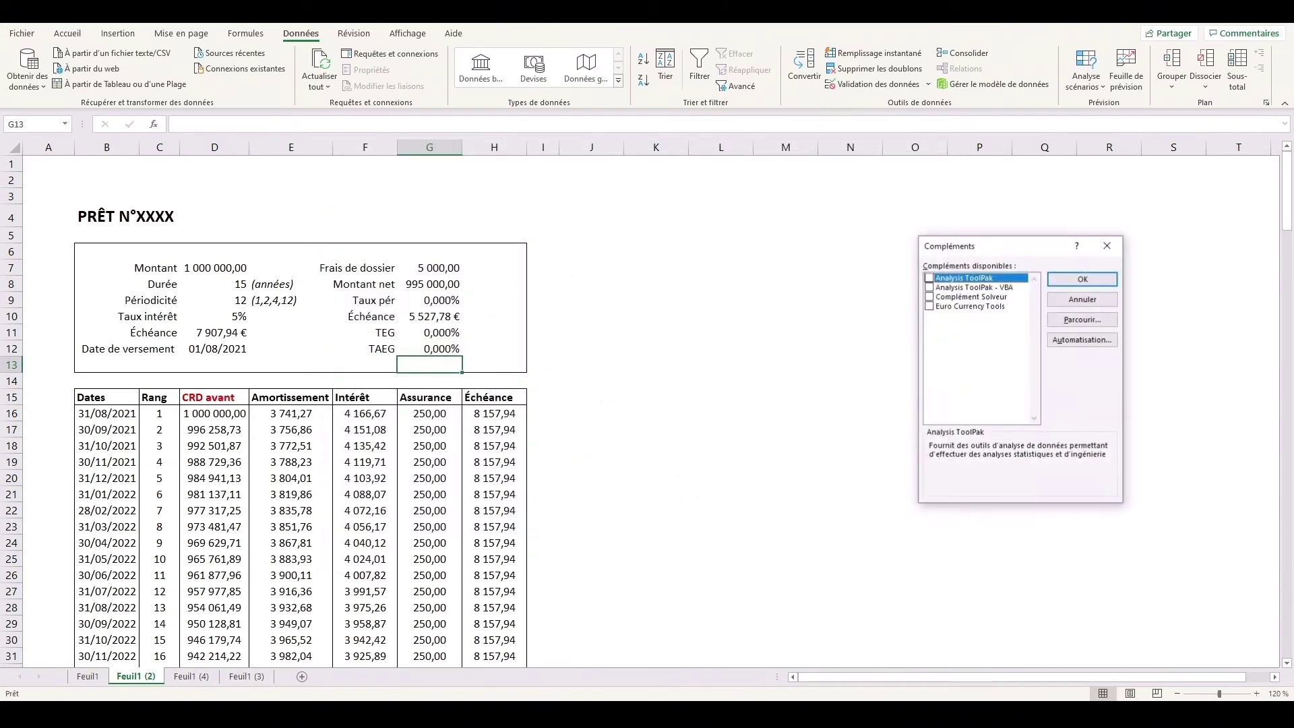
pyautogui.click(930, 297)
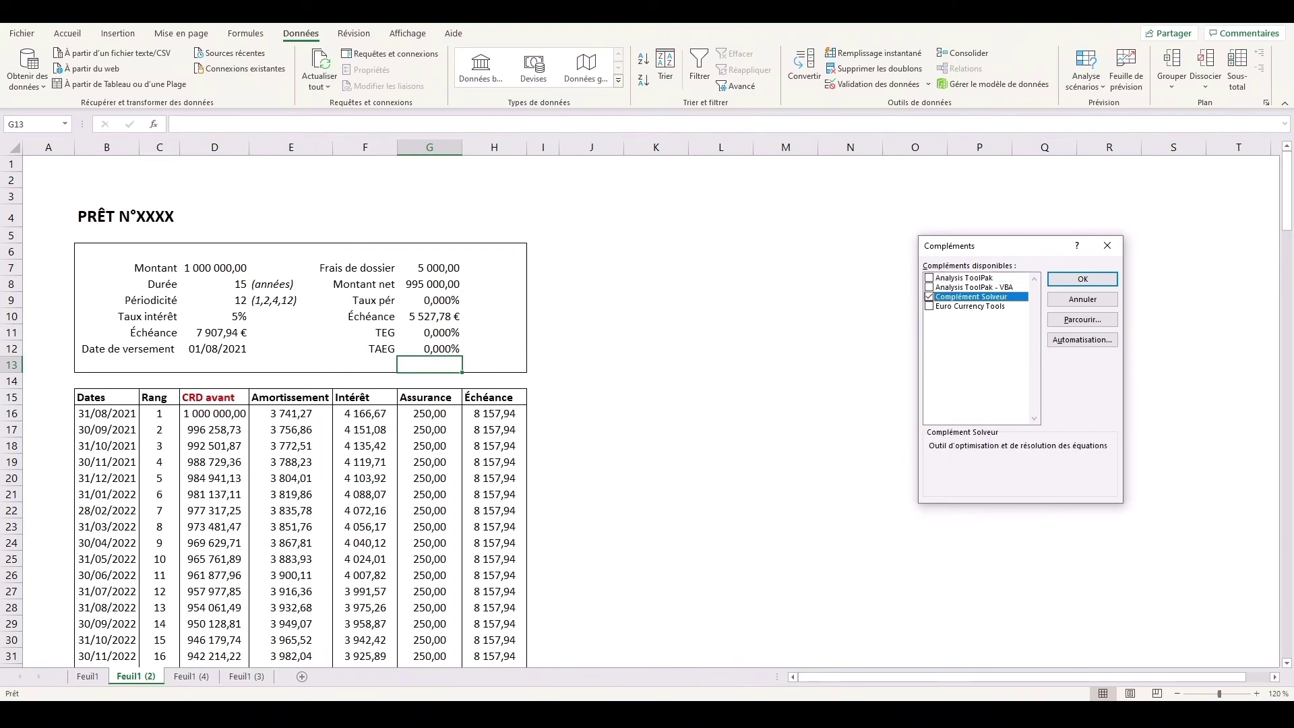
pyautogui.press('Return')
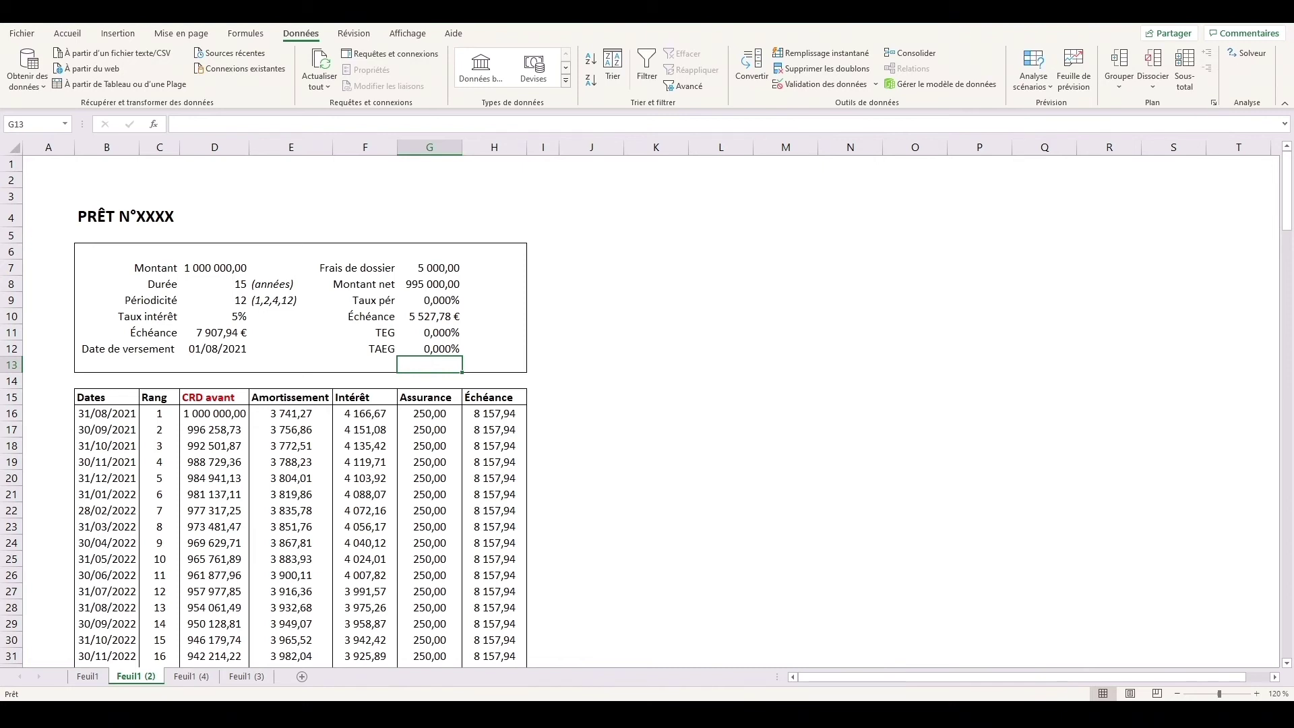
# - Solve with the Solver for payment cell G10 to equal 8157,94 by changing periodic rate G9, and keep the solution
pyautogui.click(1247, 54)
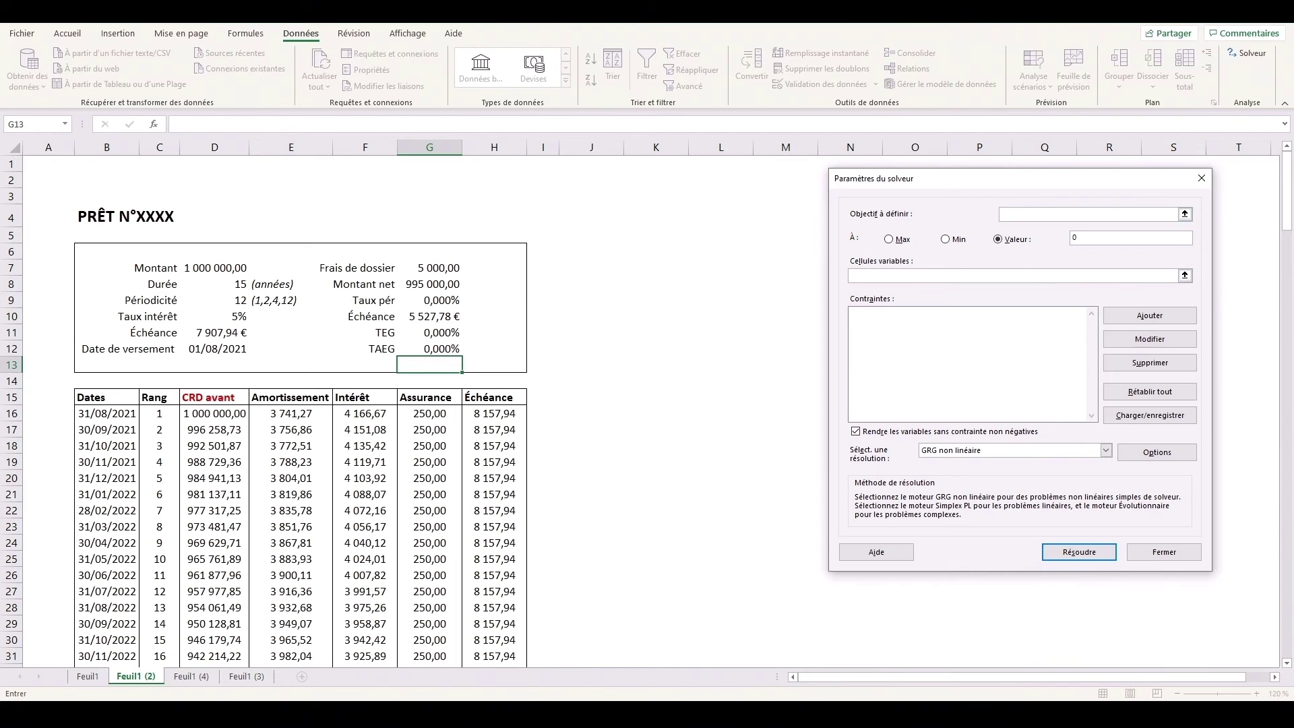
pyautogui.click(429, 317)
pyautogui.doubleClick(1076, 238)
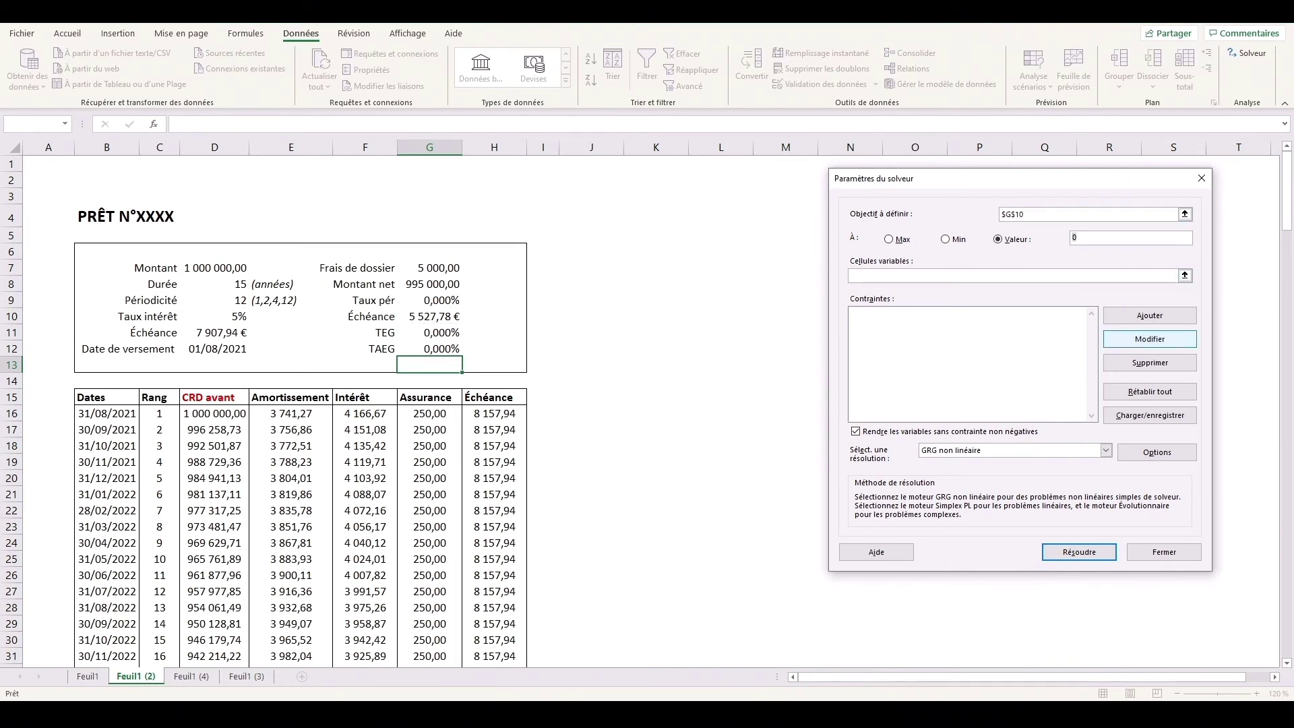
pyautogui.write('8157,94')
pyautogui.click(1185, 275)
pyautogui.click(431, 301)
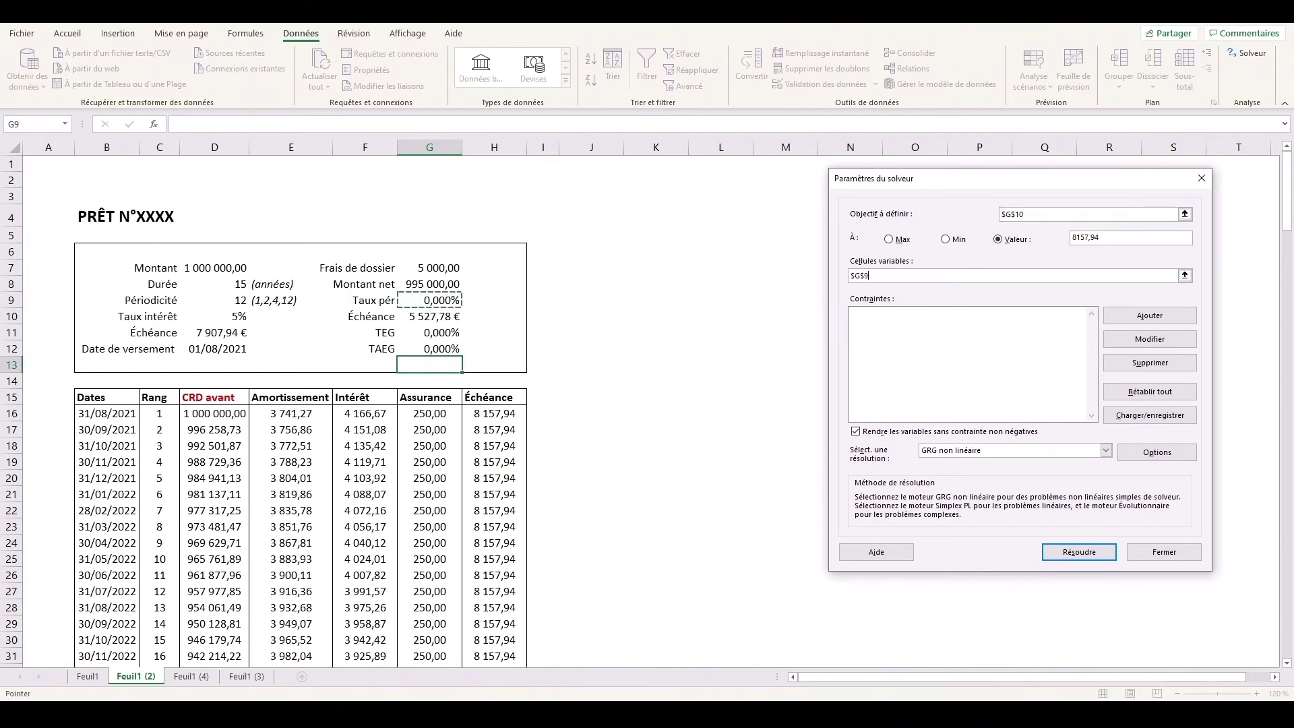
pyautogui.press('Return')
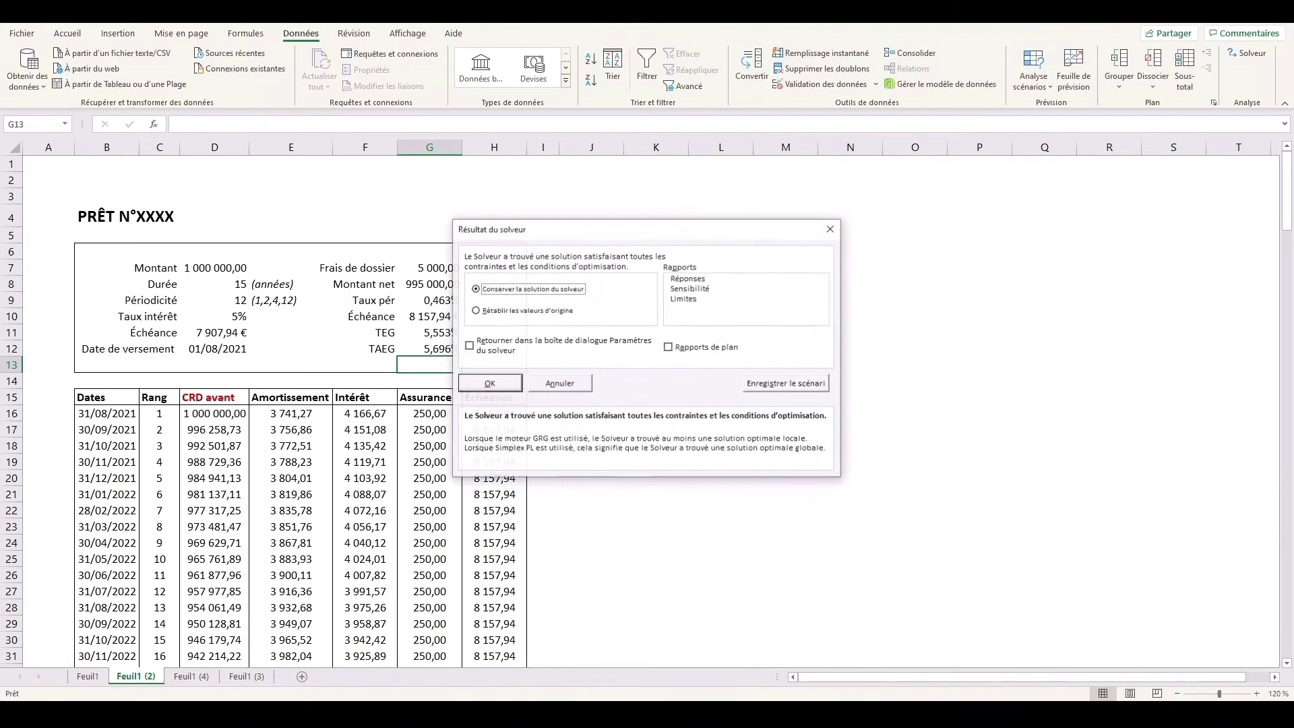
pyautogui.press('Return')
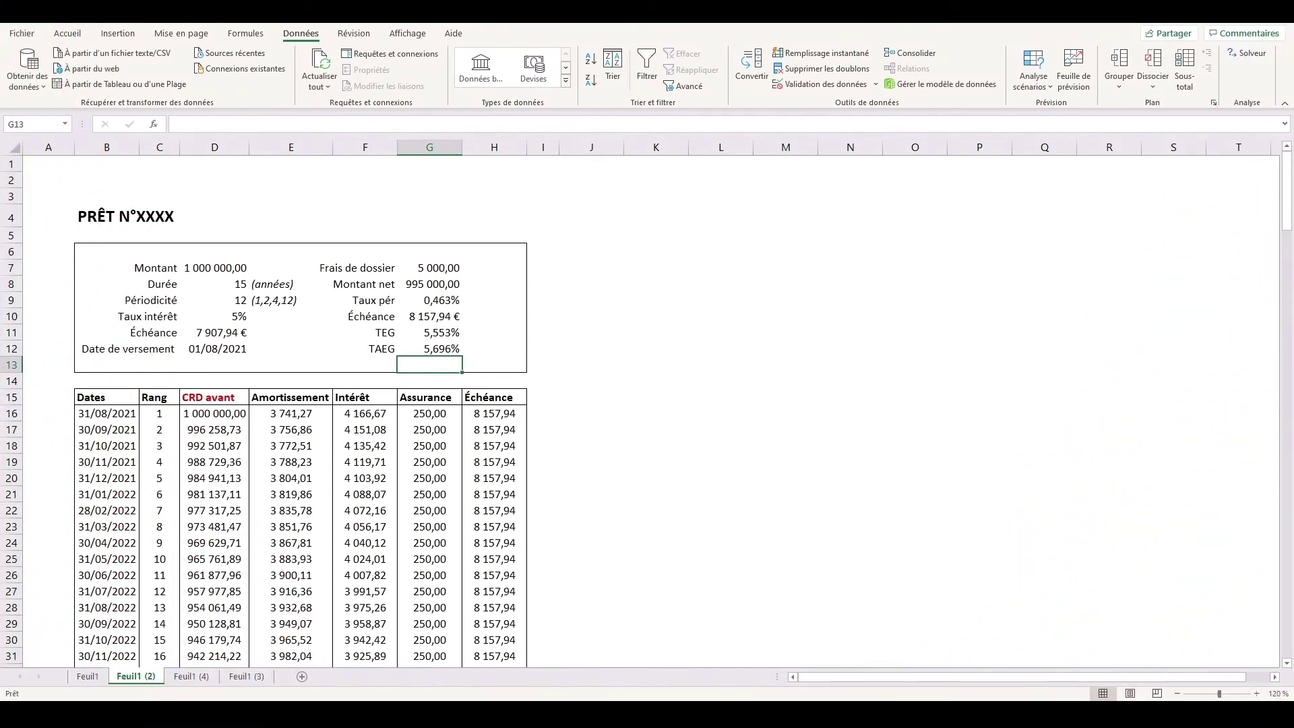
# - On sheet Feuil1 (4), add the column heading "Echéance actualisée" in I15
pyautogui.click(192, 677)
pyautogui.press('Delete')
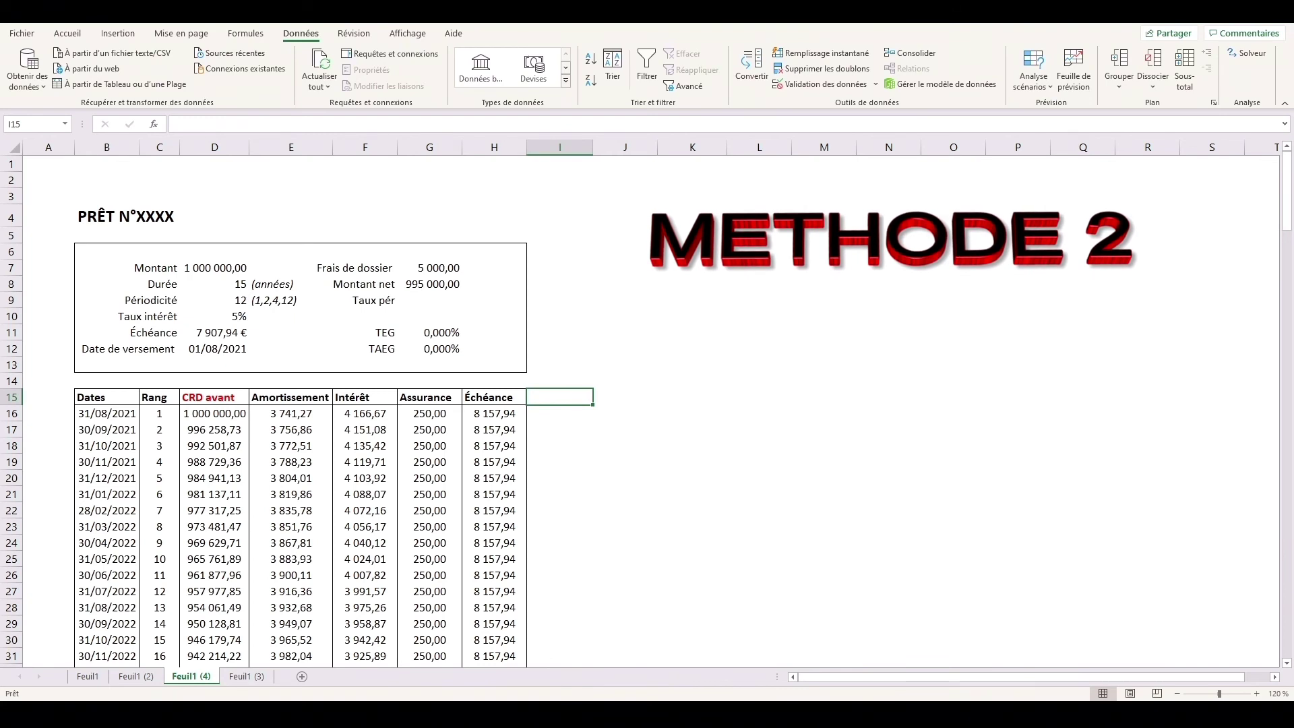
pyautogui.write('Echéance')
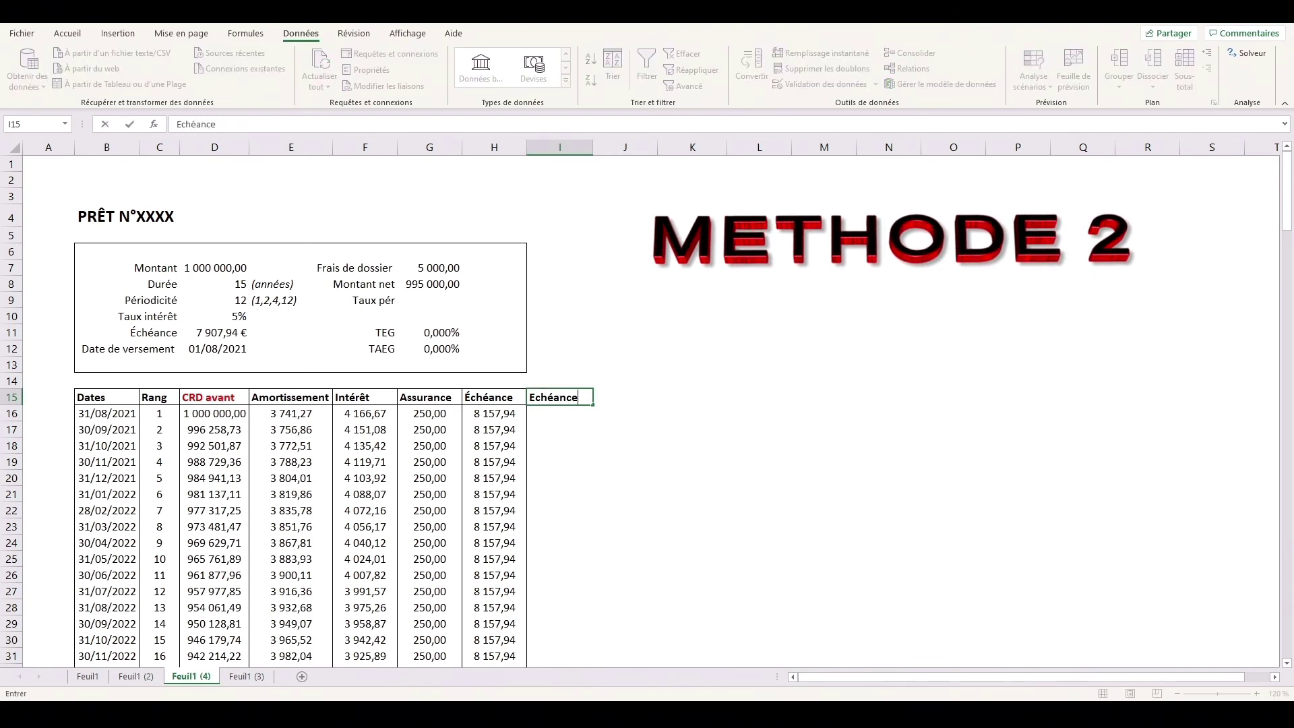
pyautogui.write(' actual')
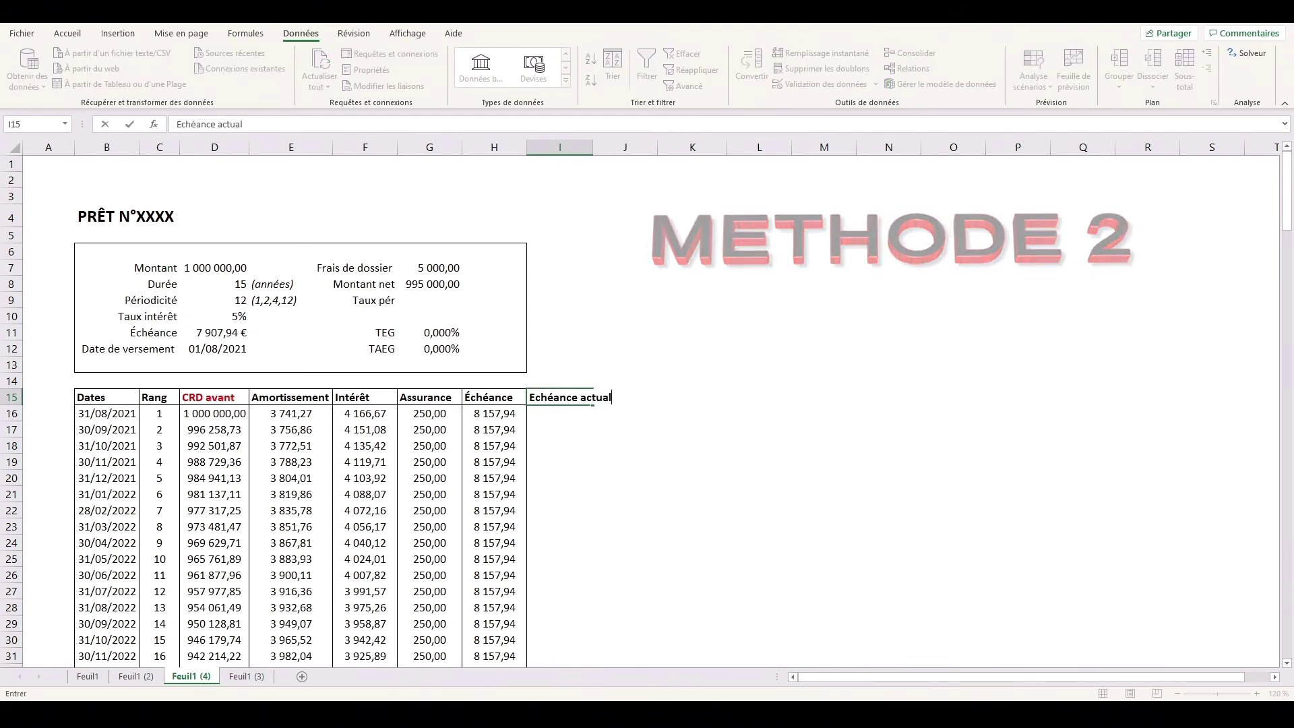
pyautogui.write('isée')
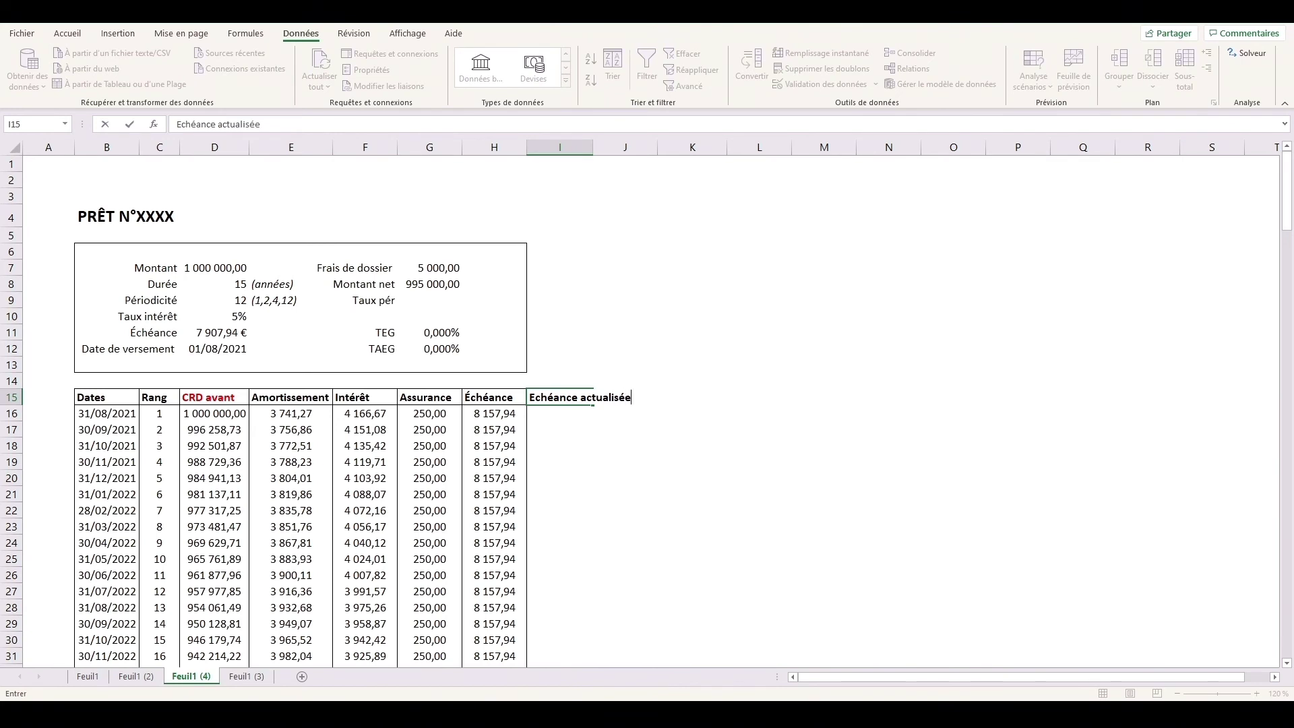
pyautogui.press('Return')
# - Enter the discounted payment formula =H16/(1+G9)^(C16) in I16
pyautogui.write('=H16/(1+')
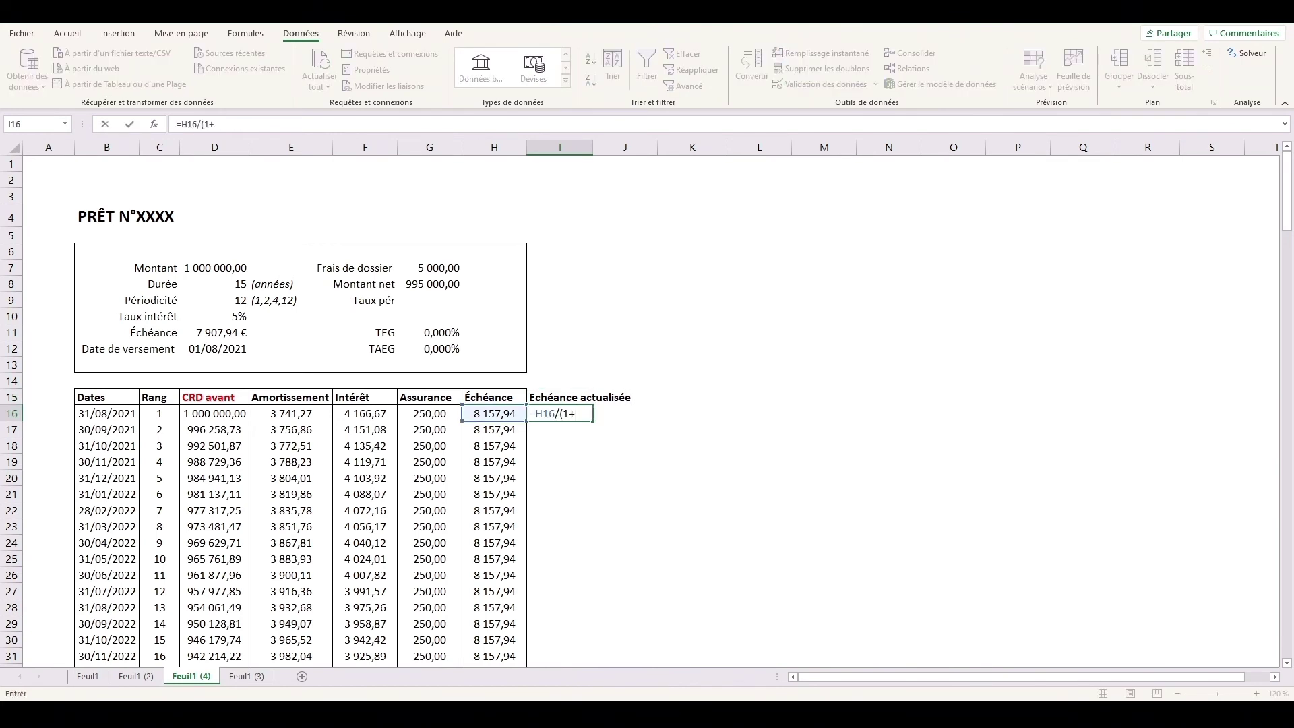
pyautogui.click(429, 300)
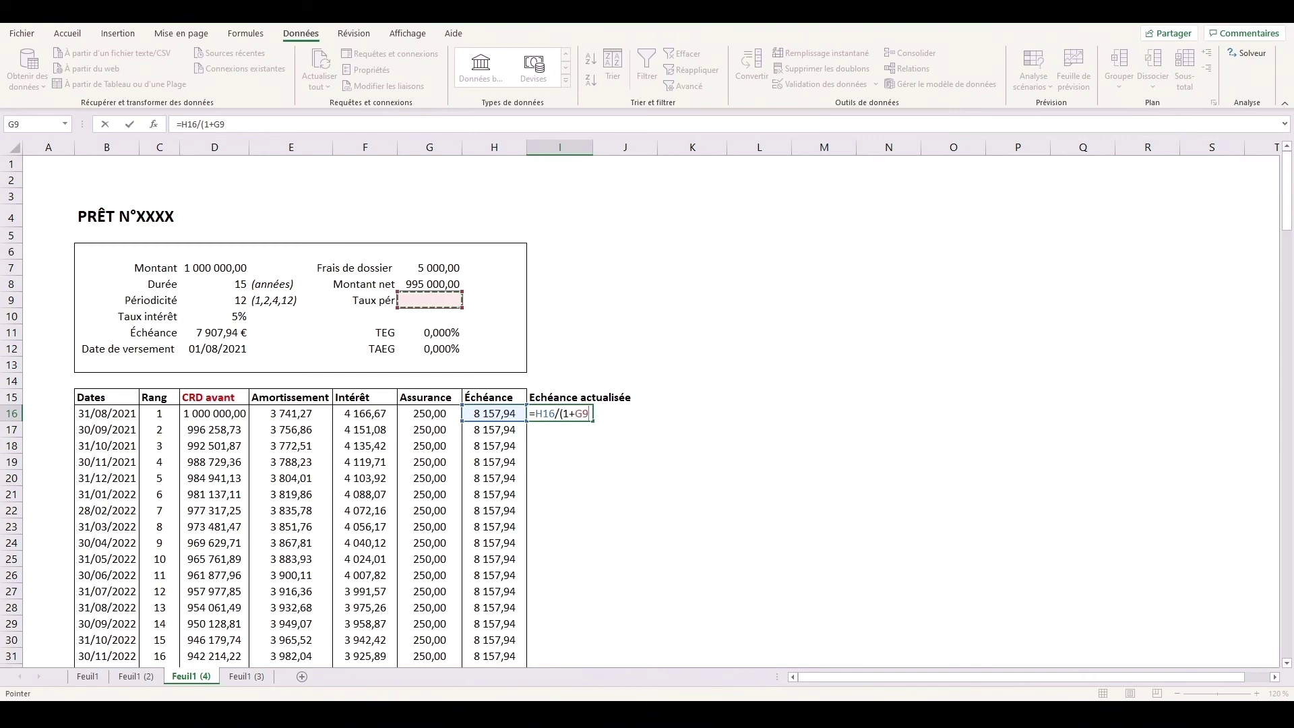
pyautogui.write(')^(')
pyautogui.click(159, 413)
pyautogui.write(')')
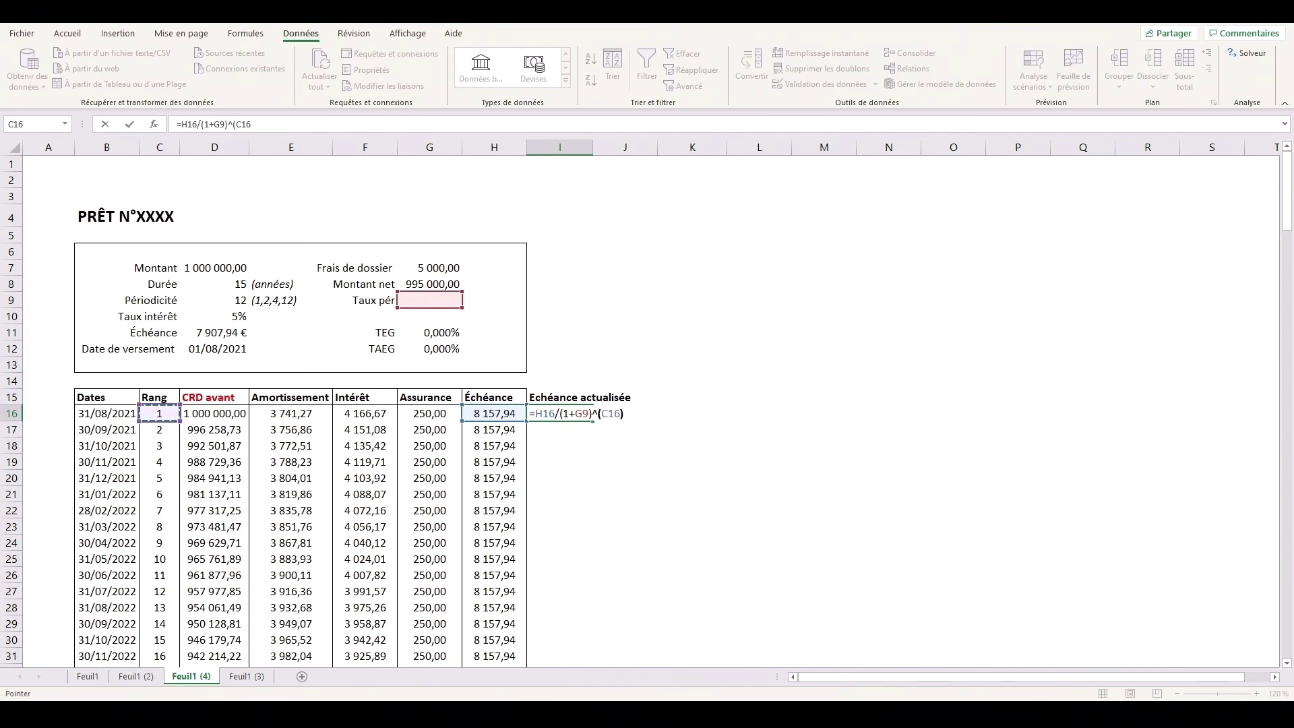
pyautogui.hotkey('ctrl', 'Return')
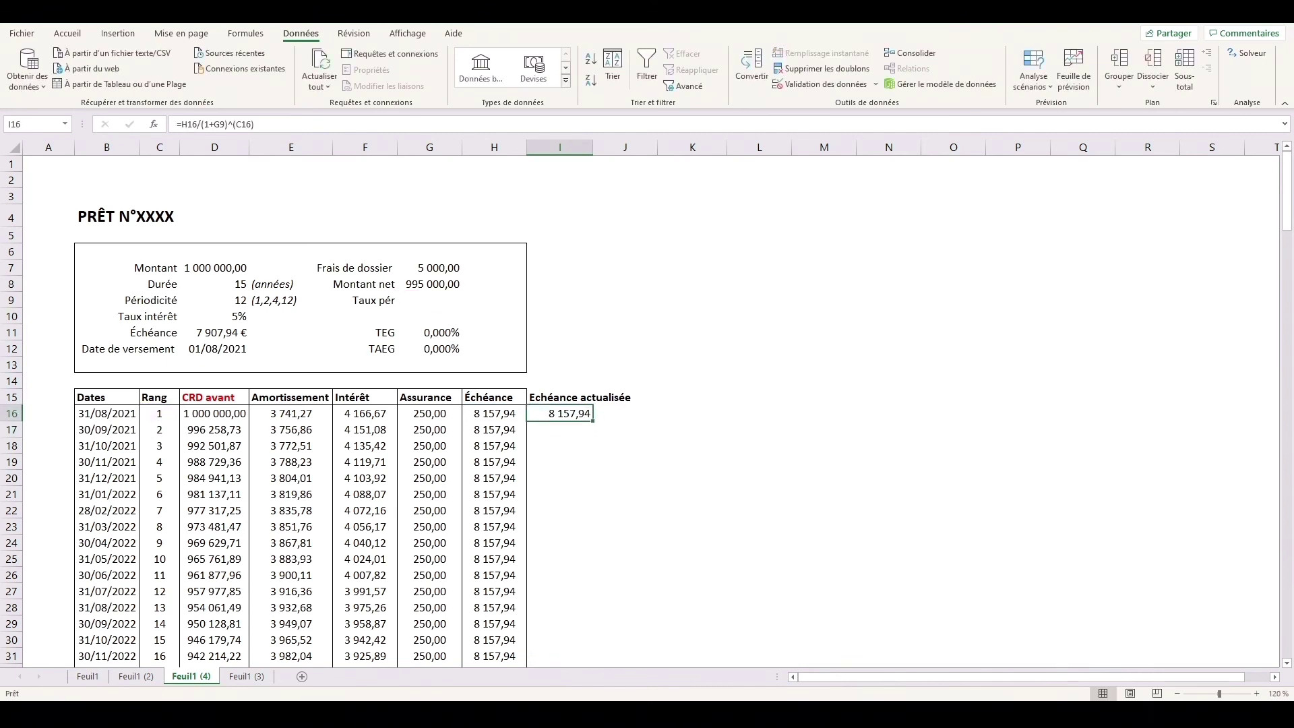
# - Make the rate reference absolute ($G$9) in the I16 formula and fill it down the column to I195
pyautogui.click(211, 125)
pyautogui.write('$G$')
pyautogui.hotkey('ctrl', 'Return')
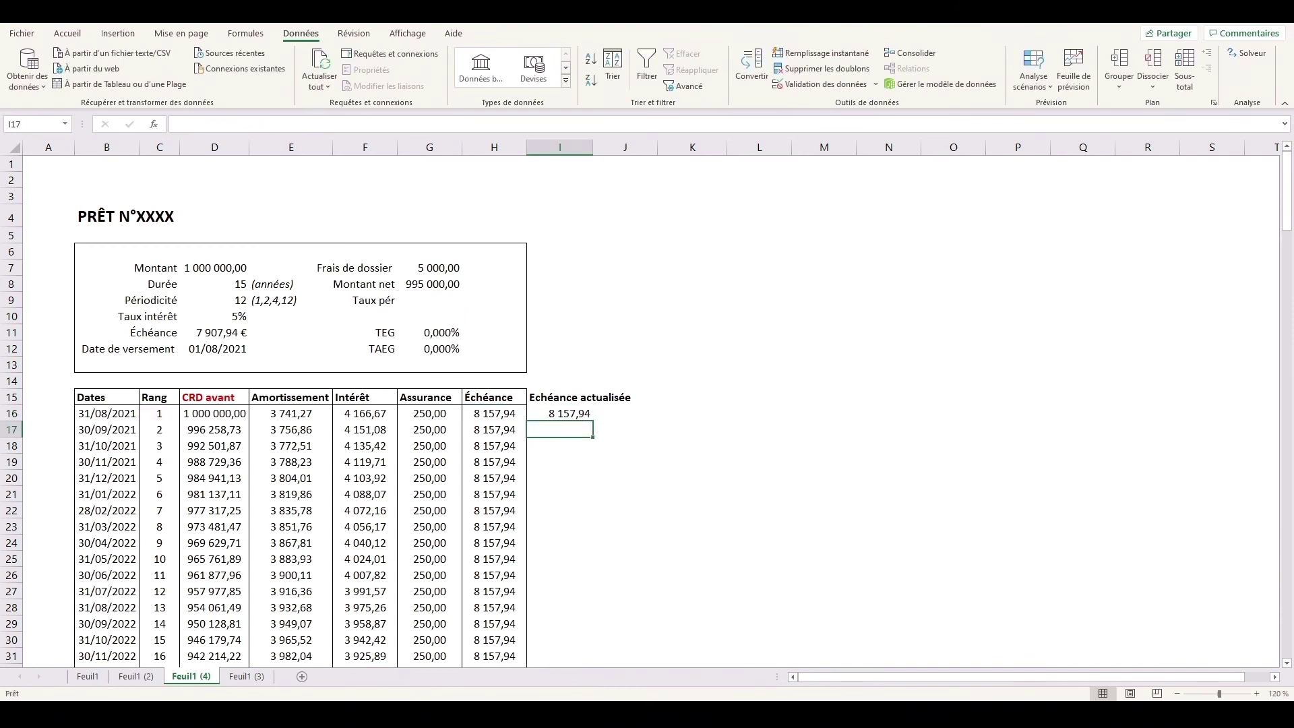
pyautogui.moveTo(594, 421); pyautogui.dragTo(593, 640)
pyautogui.moveTo(1287, 587); pyautogui.dragTo(1287, 175)
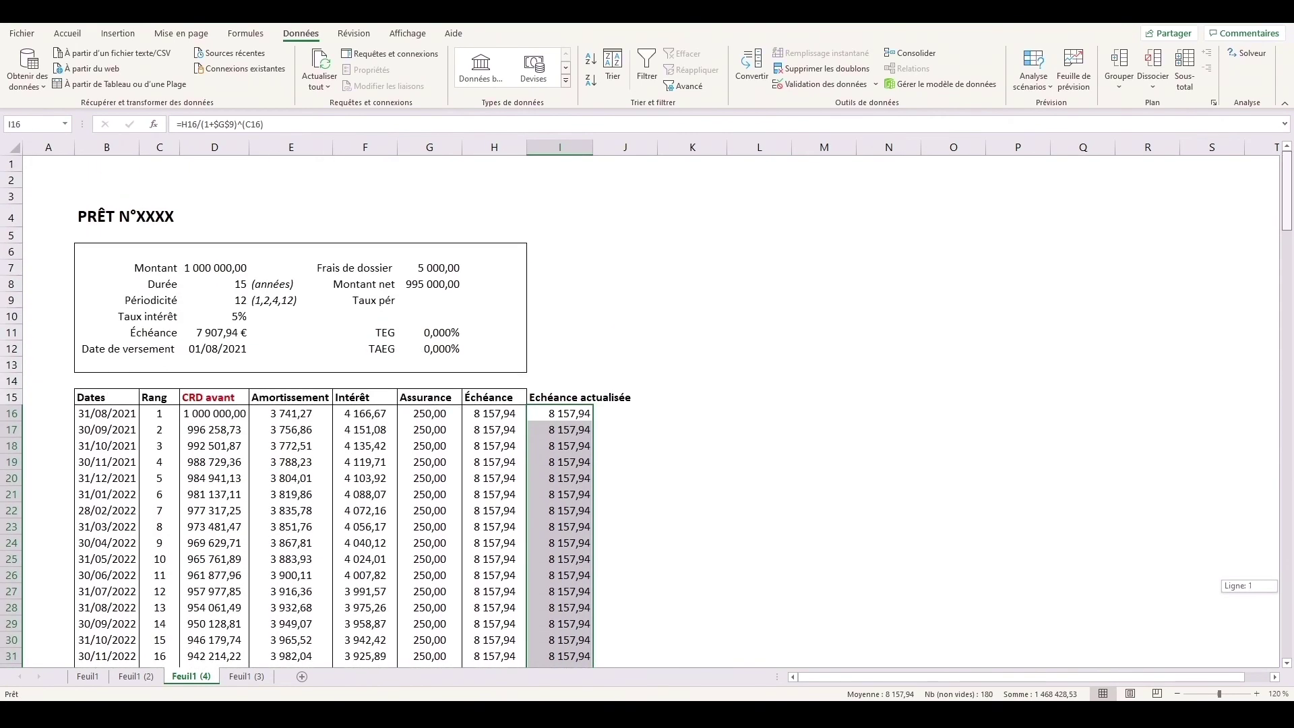
# - Label K15 "Somme" and total the discounted payments in K16 with =SOMME(I16:I195)
pyautogui.click(692, 397)
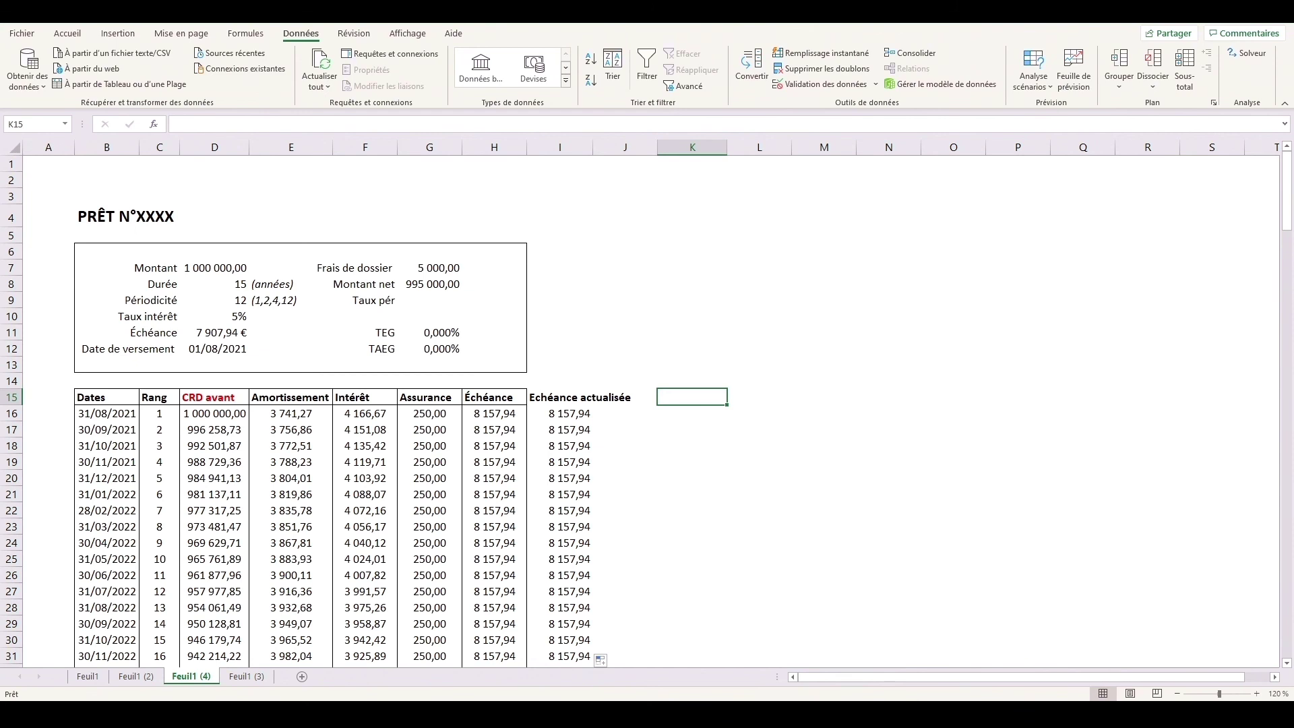
pyautogui.write('Somme')
pyautogui.press('Return')
pyautogui.write('=somme(')
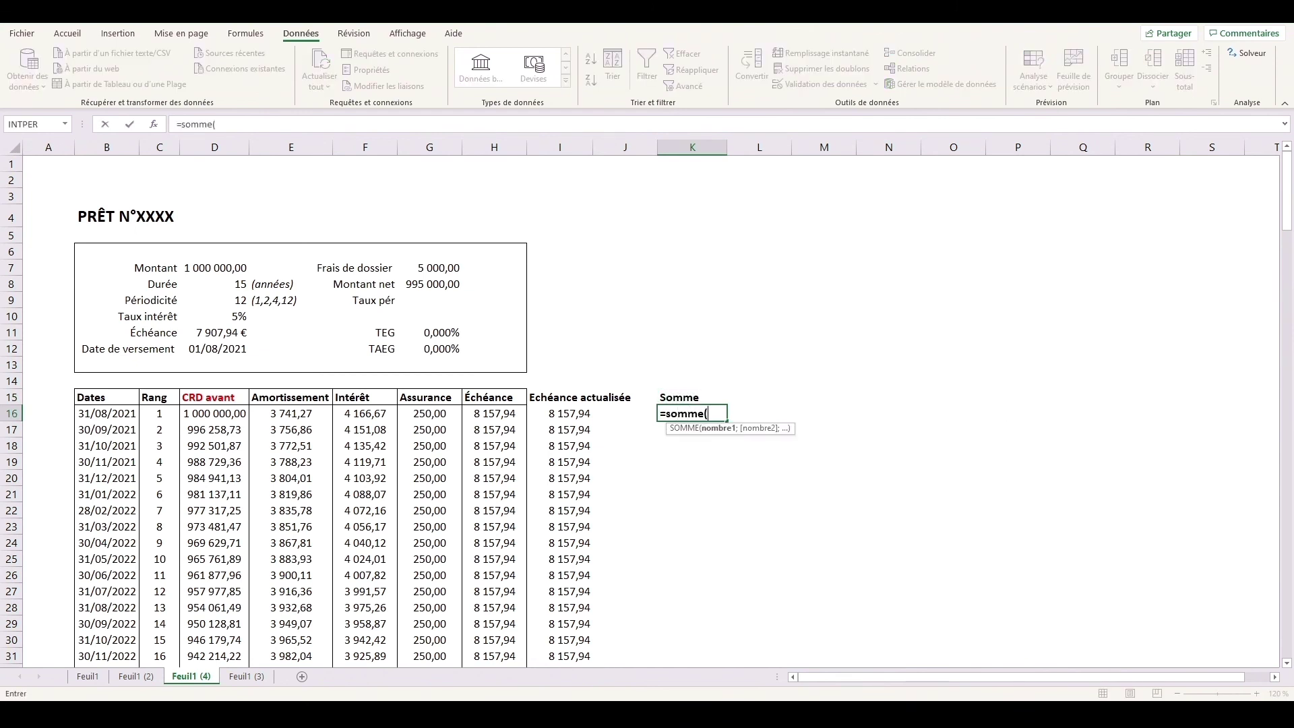
pyautogui.moveTo(559, 413); pyautogui.dragTo(582, 674)
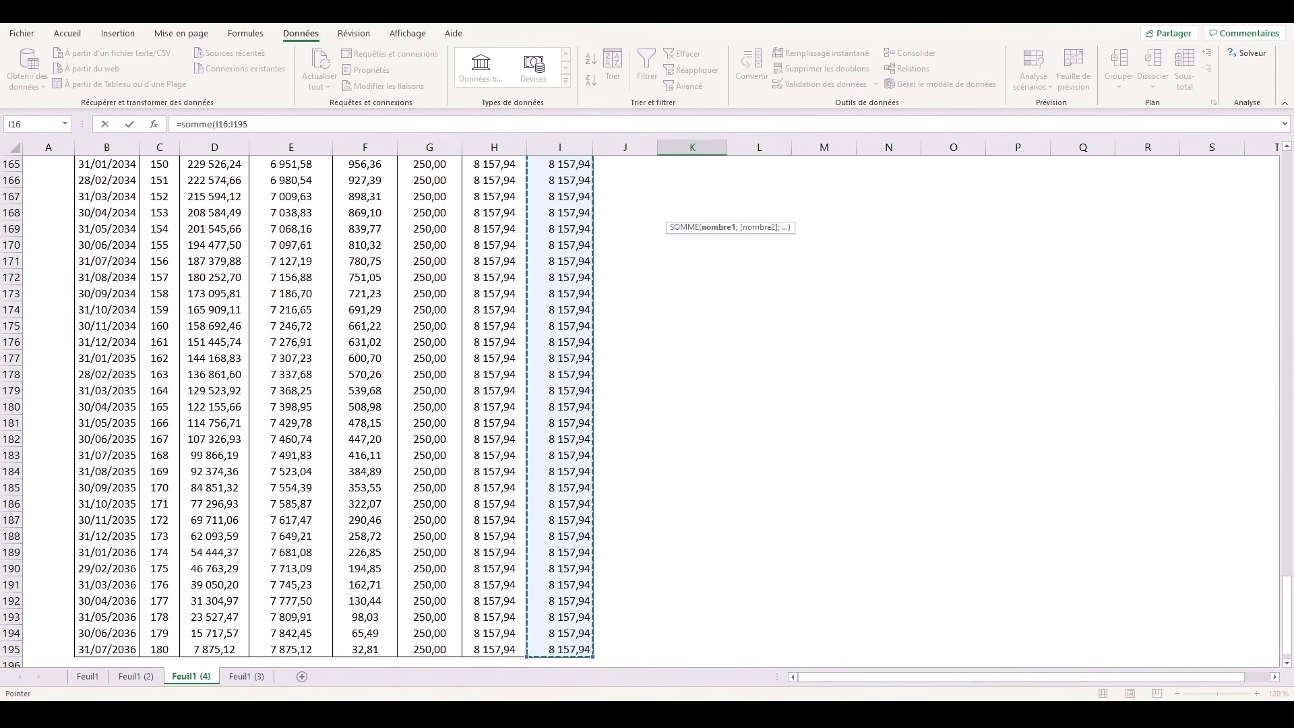
pyautogui.press('Return')
pyautogui.moveTo(1287, 246); pyautogui.dragTo(1287, 199)
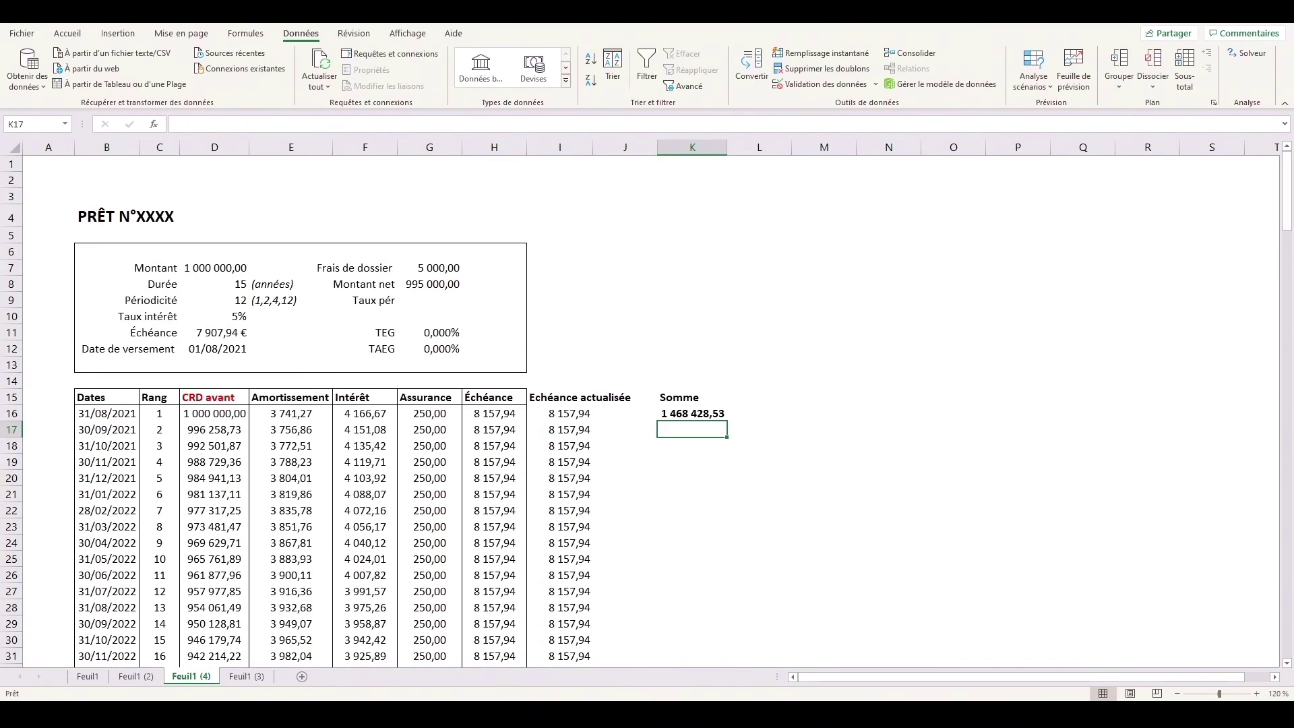
# - Make the net amount in G8 bold
pyautogui.click(693, 413)
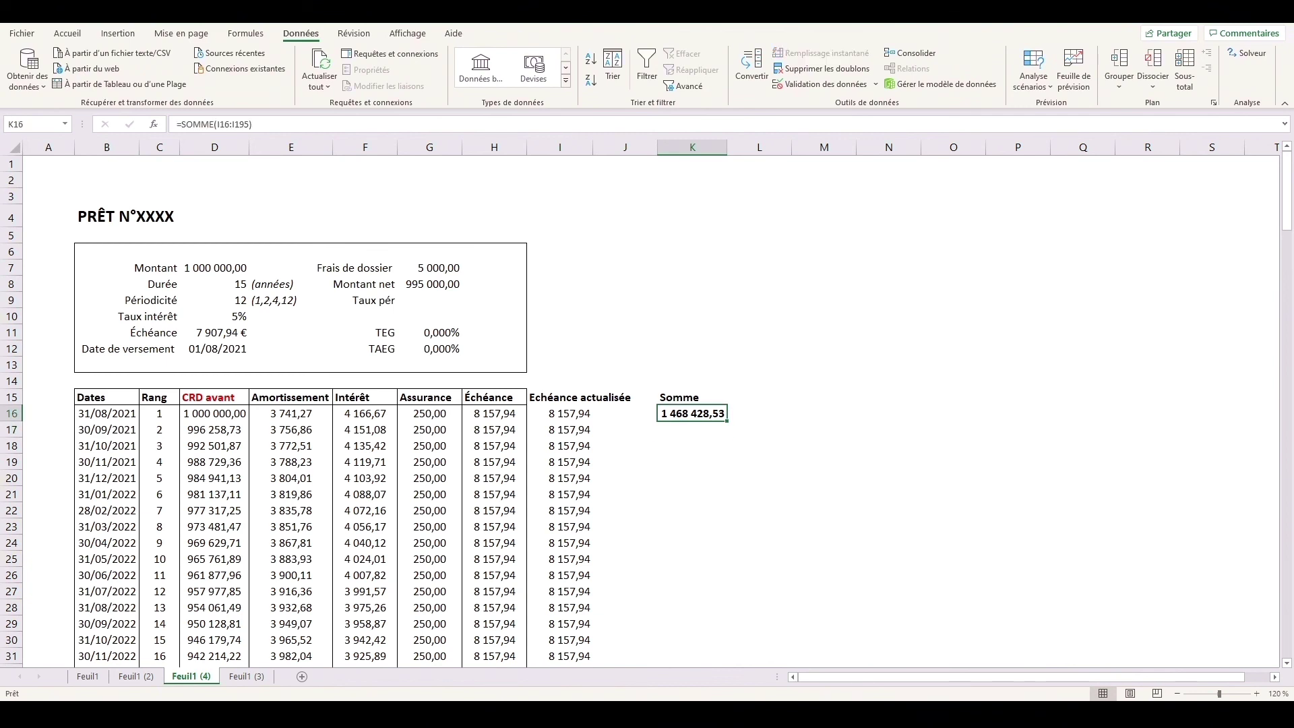
pyautogui.click(429, 284)
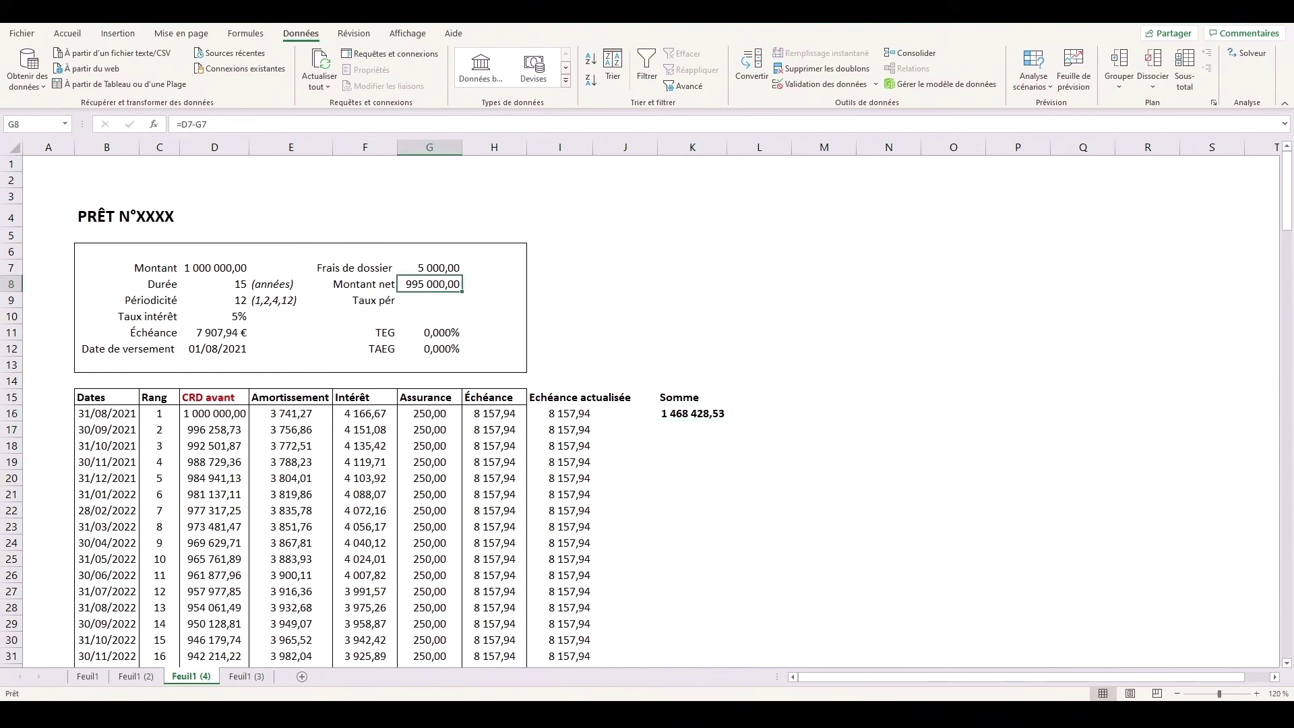
pyautogui.click(68, 33)
pyautogui.hotkey('ctrl', 'g')
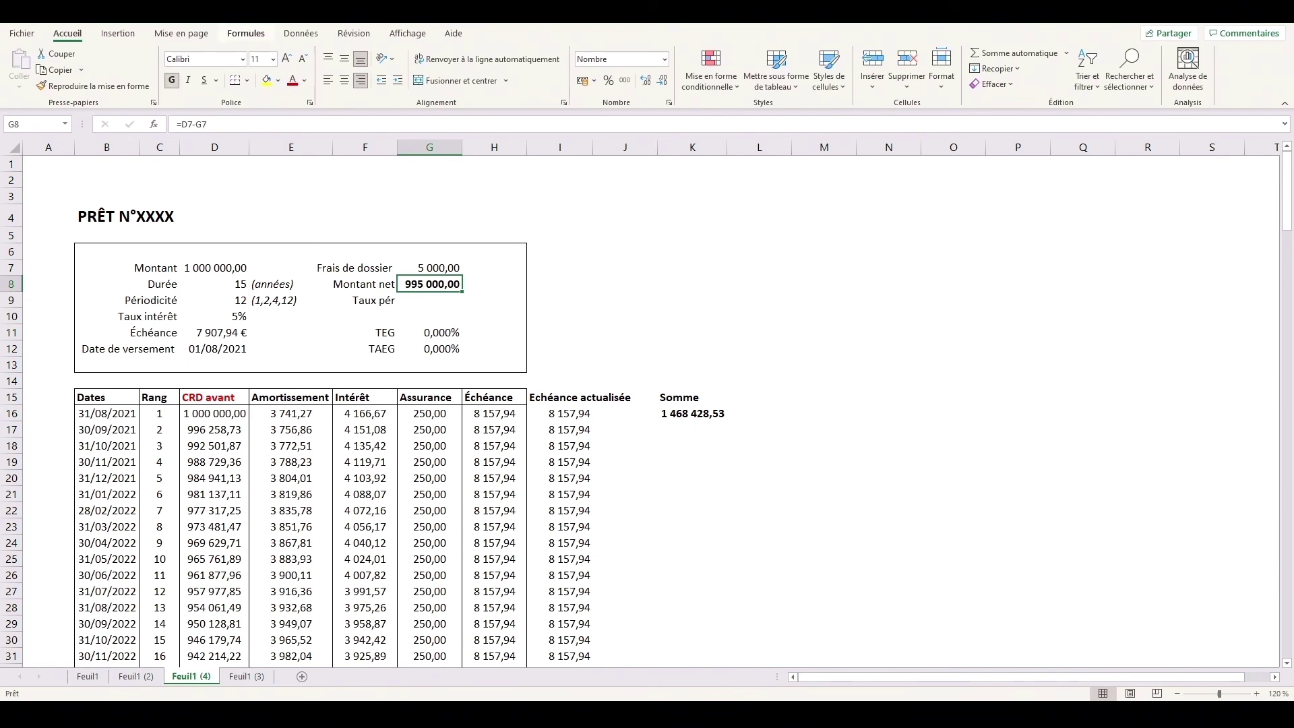
# - Solve with the Solver for the sum in K16 to equal 995000 by changing periodic rate G9, and keep the solution
pyautogui.click(301, 33)
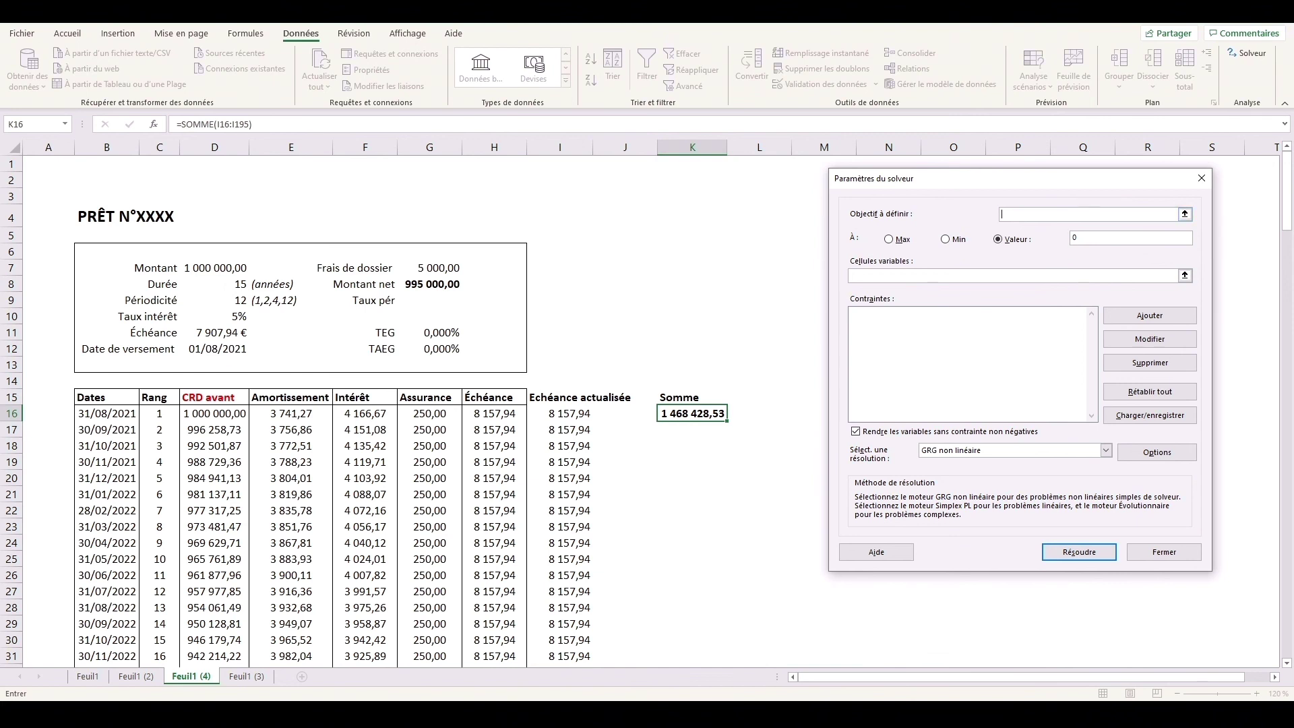
pyautogui.click(693, 413)
pyautogui.click(1106, 238)
pyautogui.write('995000')
pyautogui.click(1052, 276)
pyautogui.click(429, 300)
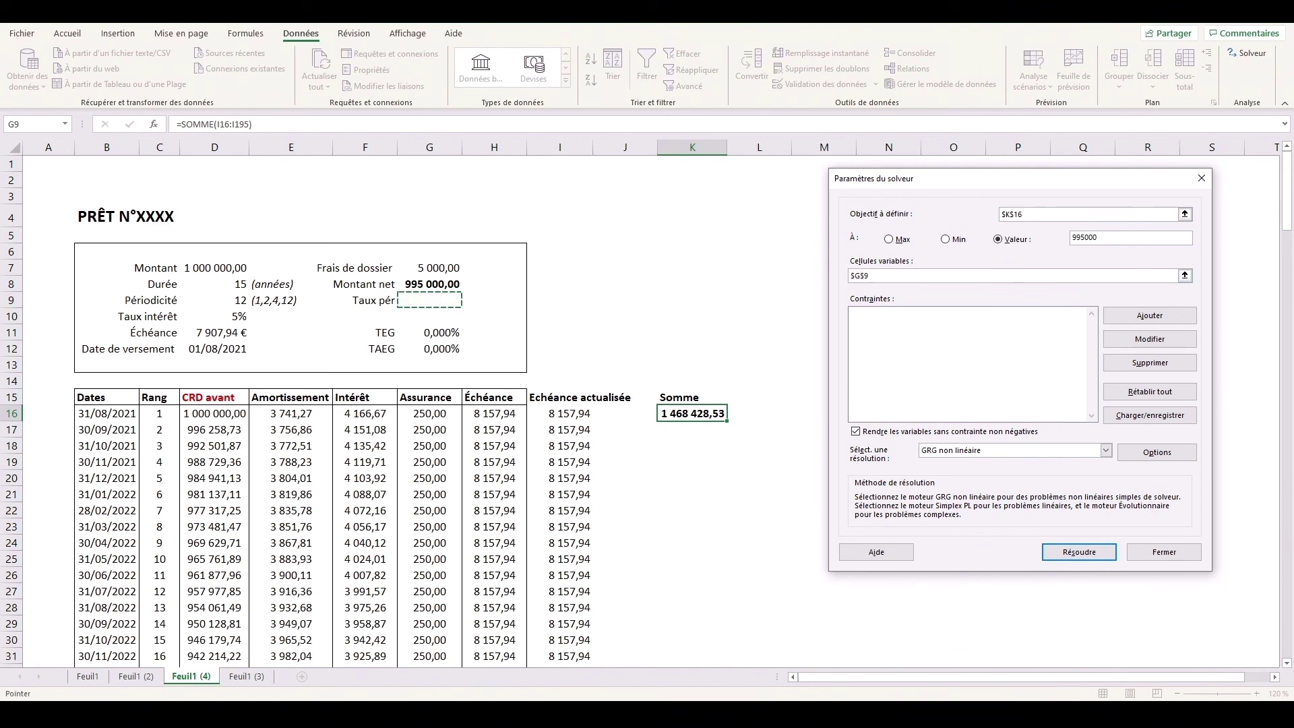
pyautogui.click(1080, 553)
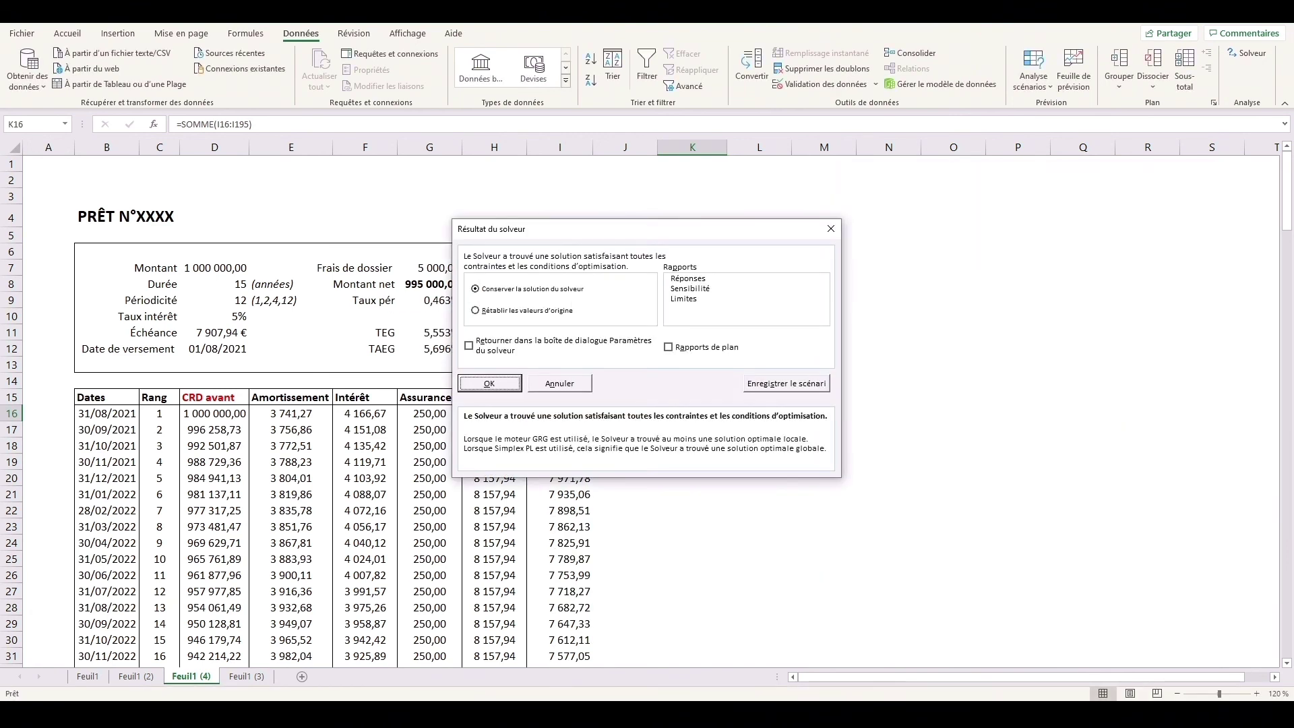
pyautogui.press('Return')
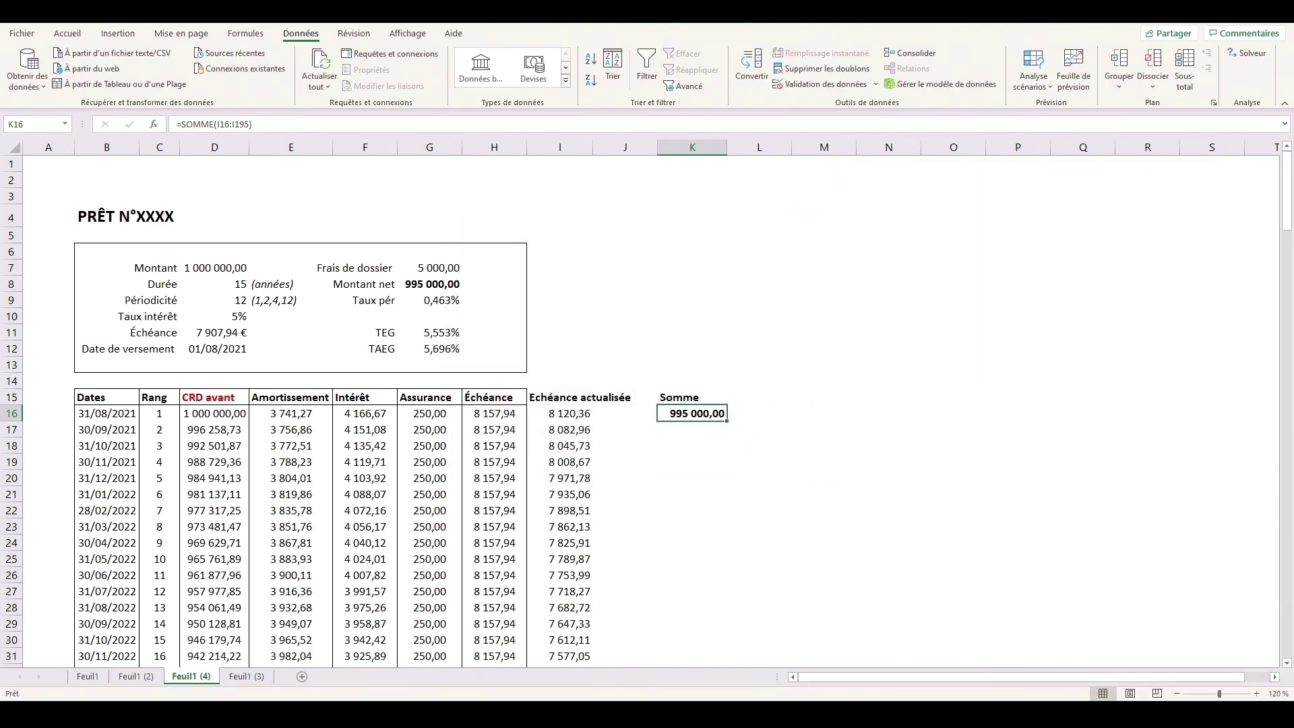